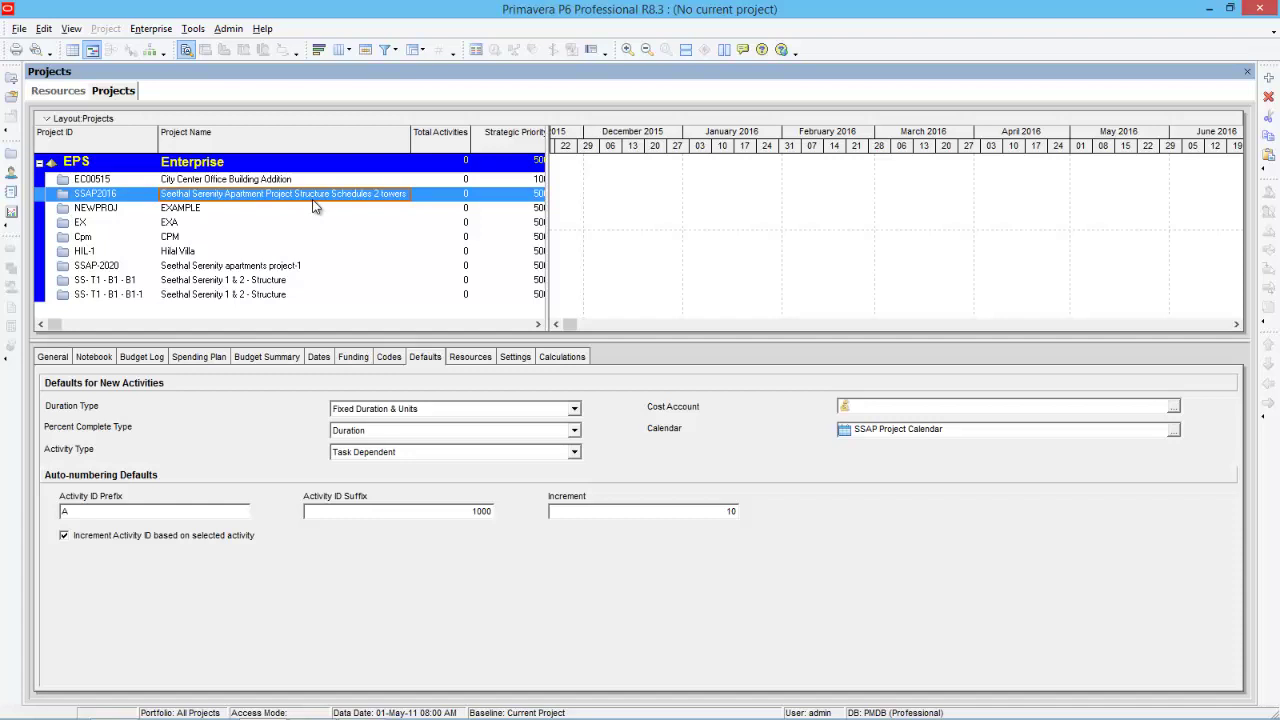
Paste a copy of the SSAP2016 project into the EPS, accepting the default project, WBS and activity copy options
key("ctrl+v")
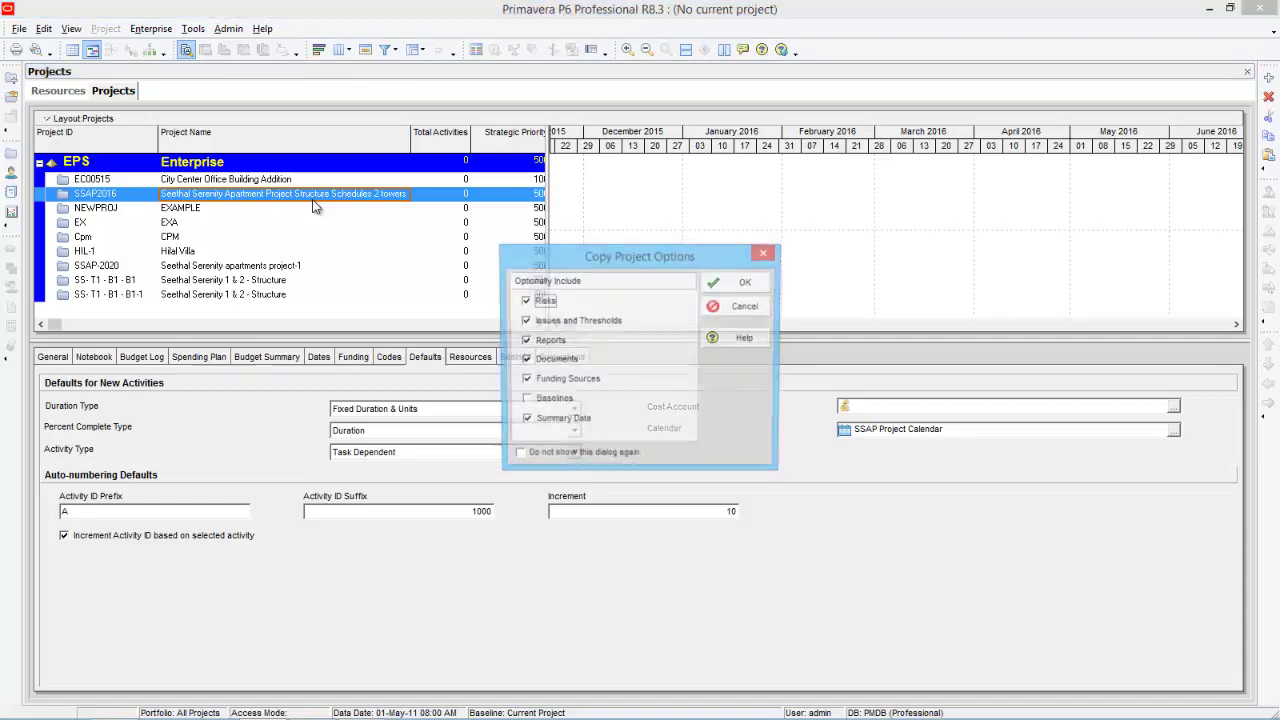
left_click(757, 286)
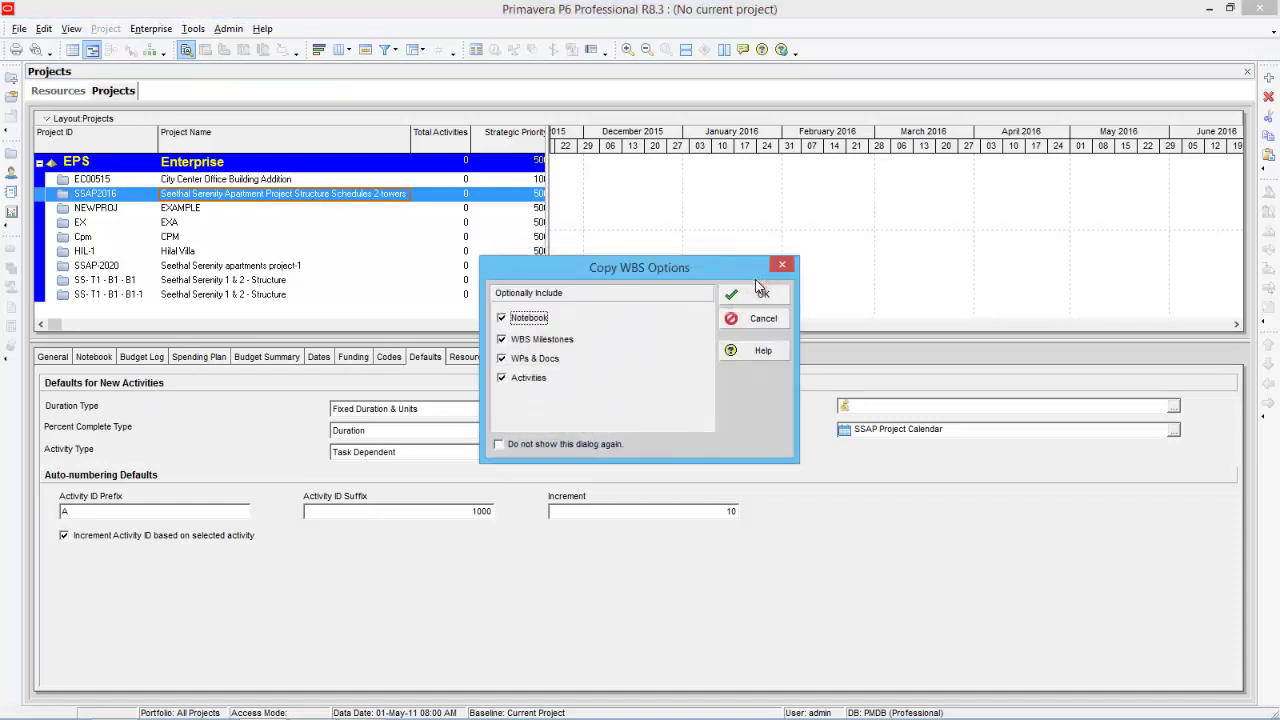
left_click(753, 292)
left_click(836, 282)
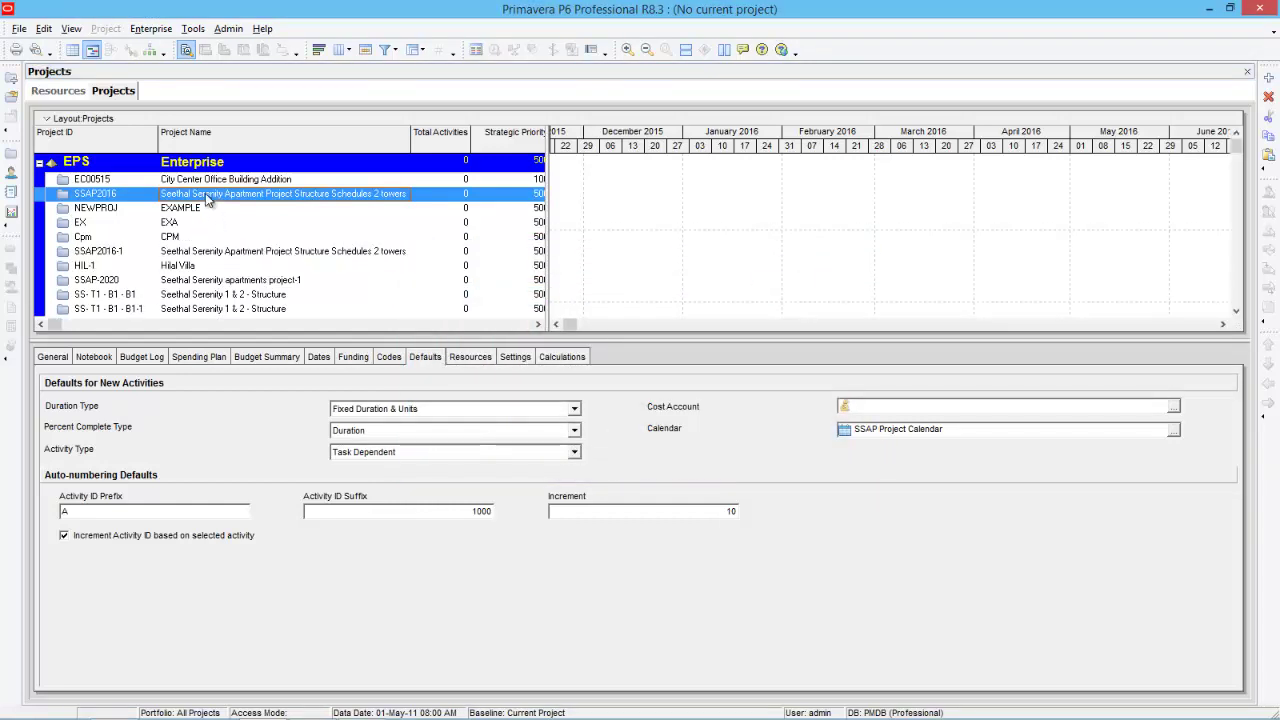
Open the copied project SSAP2016-1
left_click(198, 254)
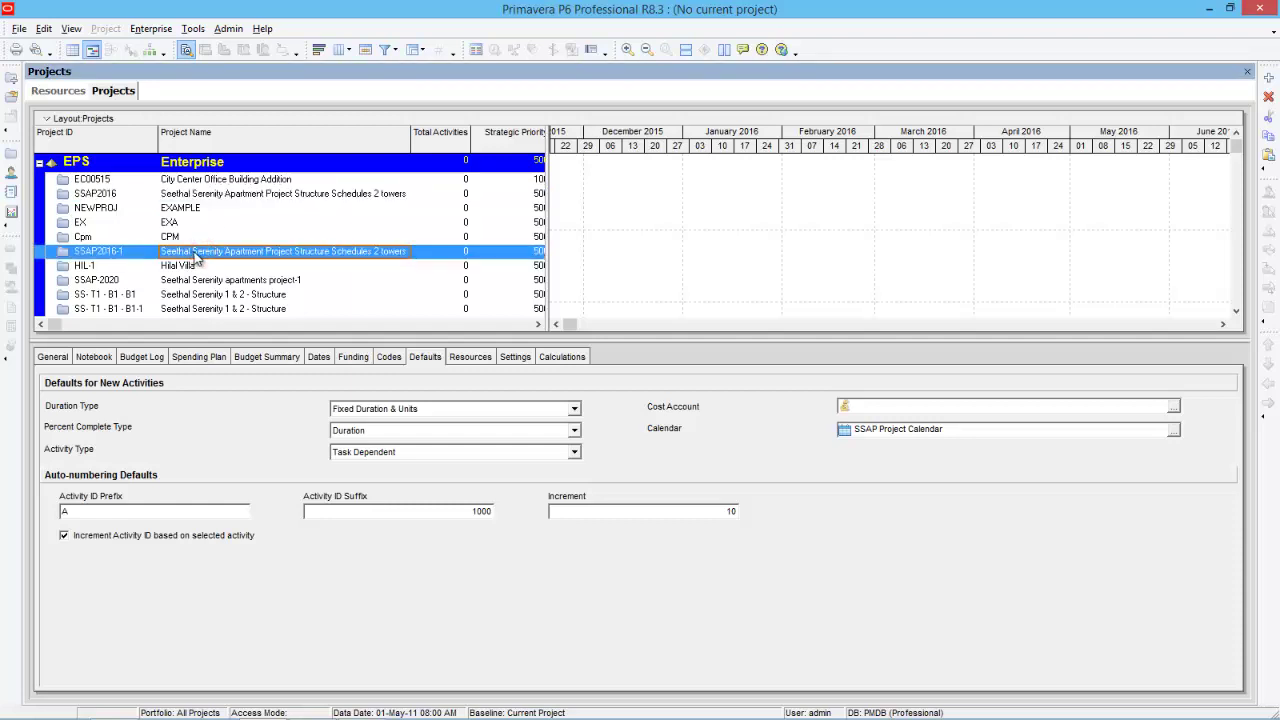
right_click(198, 254)
left_click(226, 263)
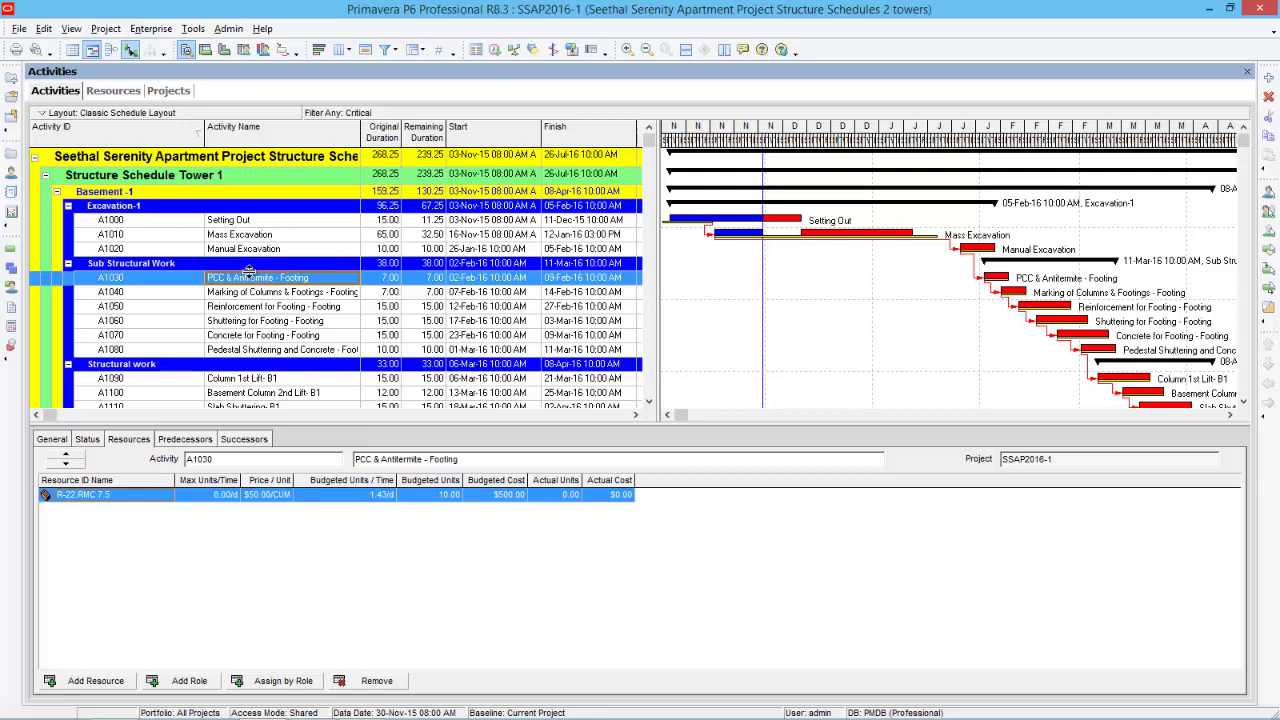
Examine the resources assigned to the excavation and footing activities of Basement -1, looking for where the Supervisor is used
left_click(229, 220)
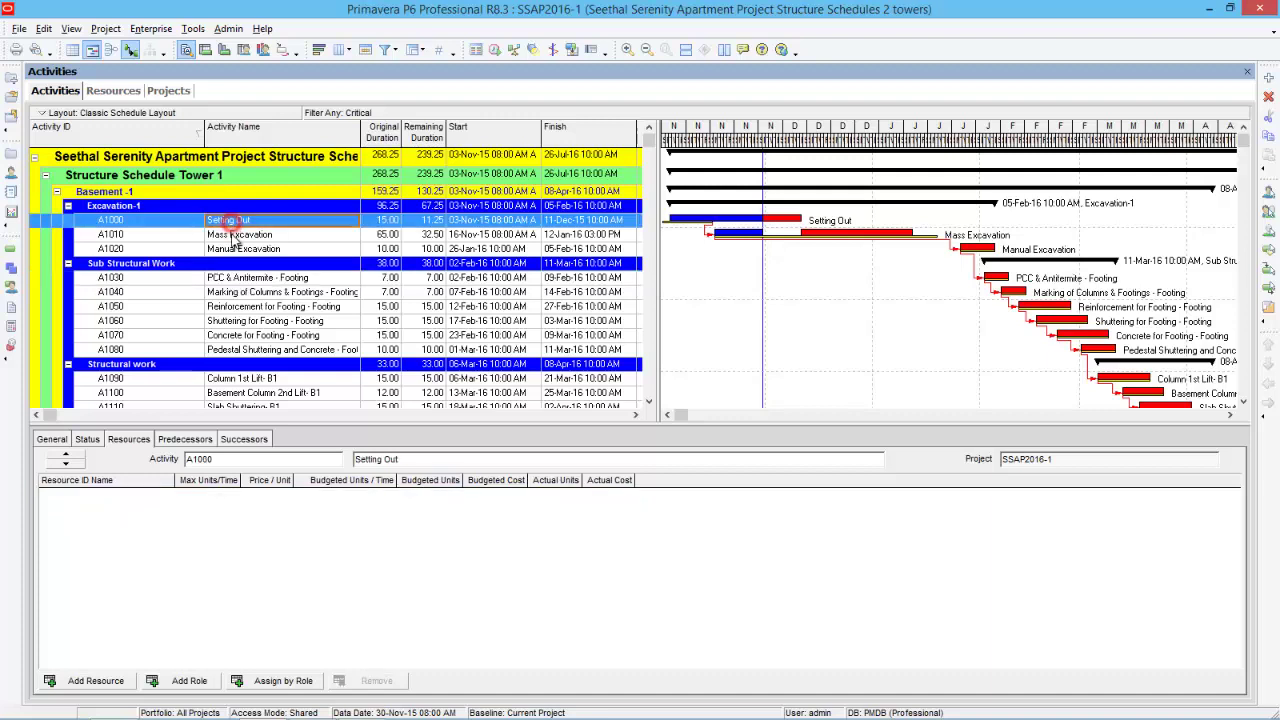
left_click(234, 236)
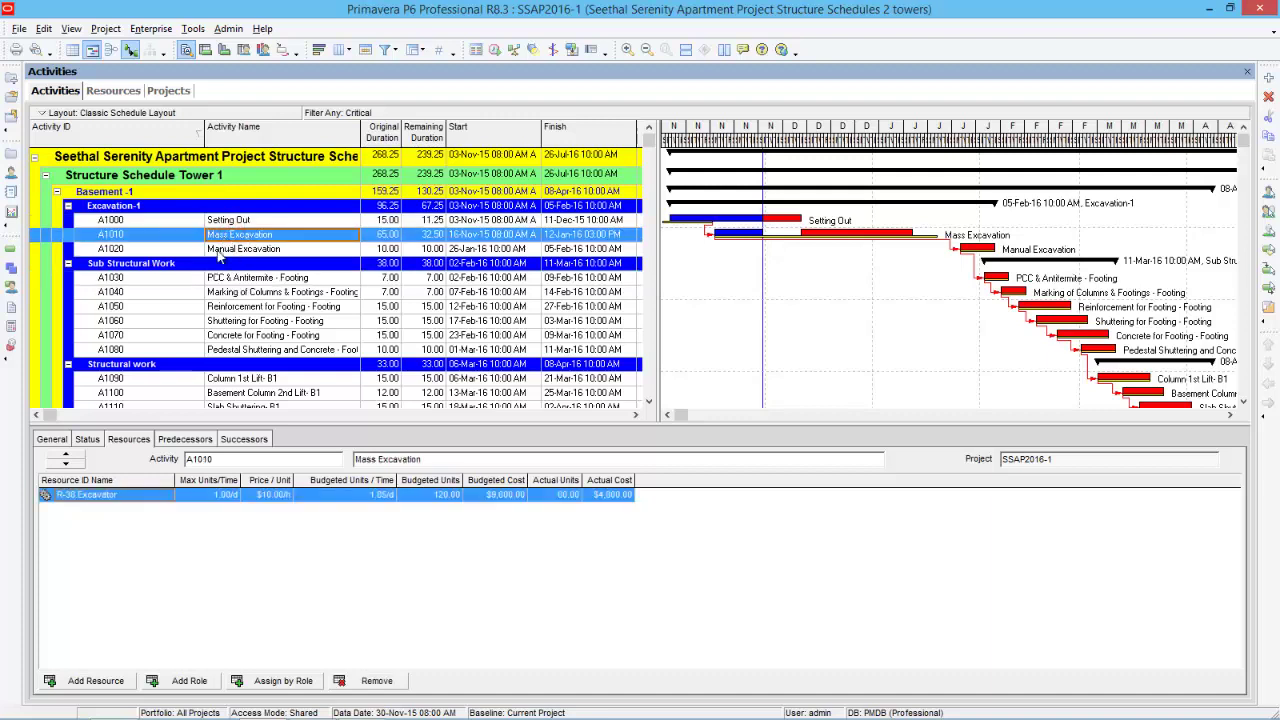
left_click(250, 279)
left_click(253, 293)
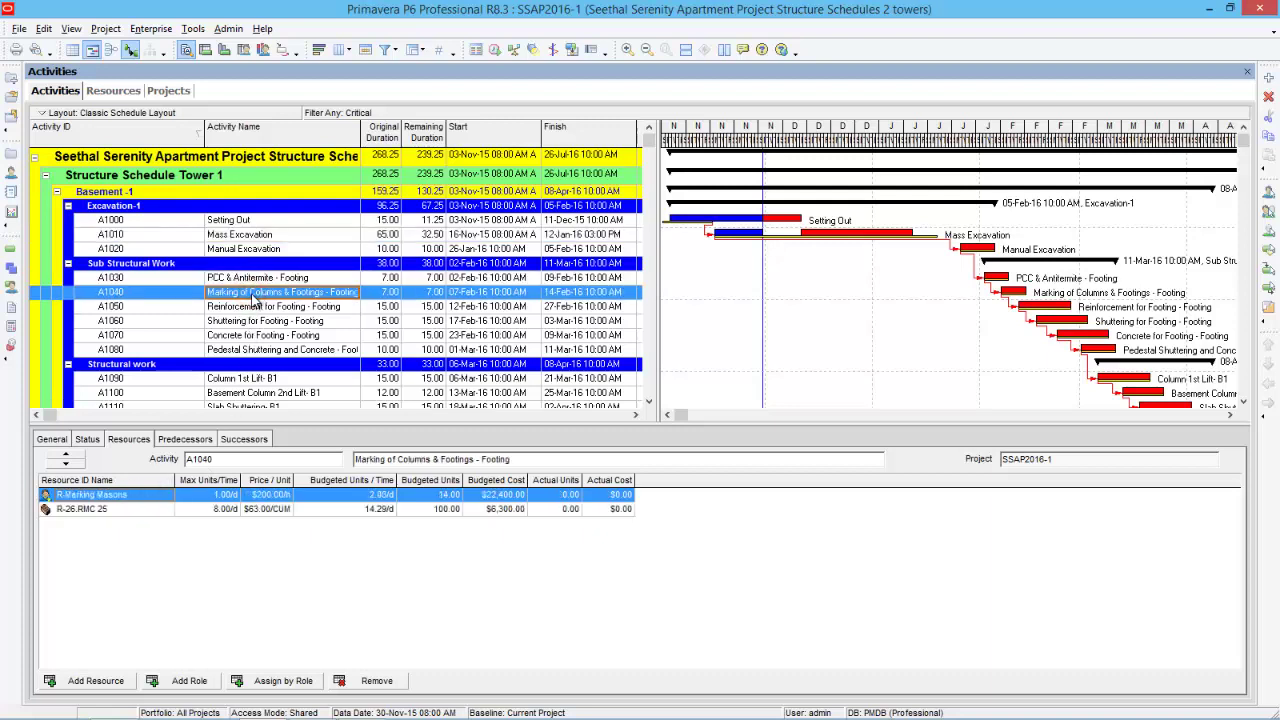
left_click(253, 305)
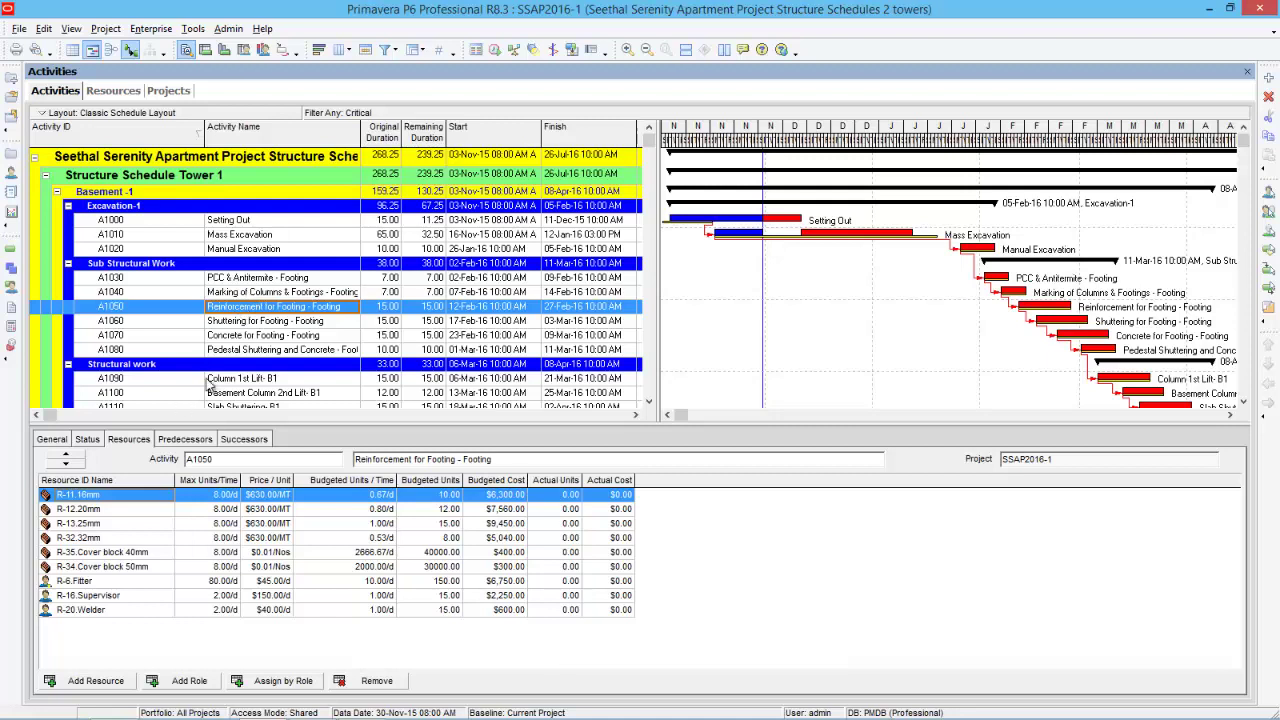
left_click(110, 597)
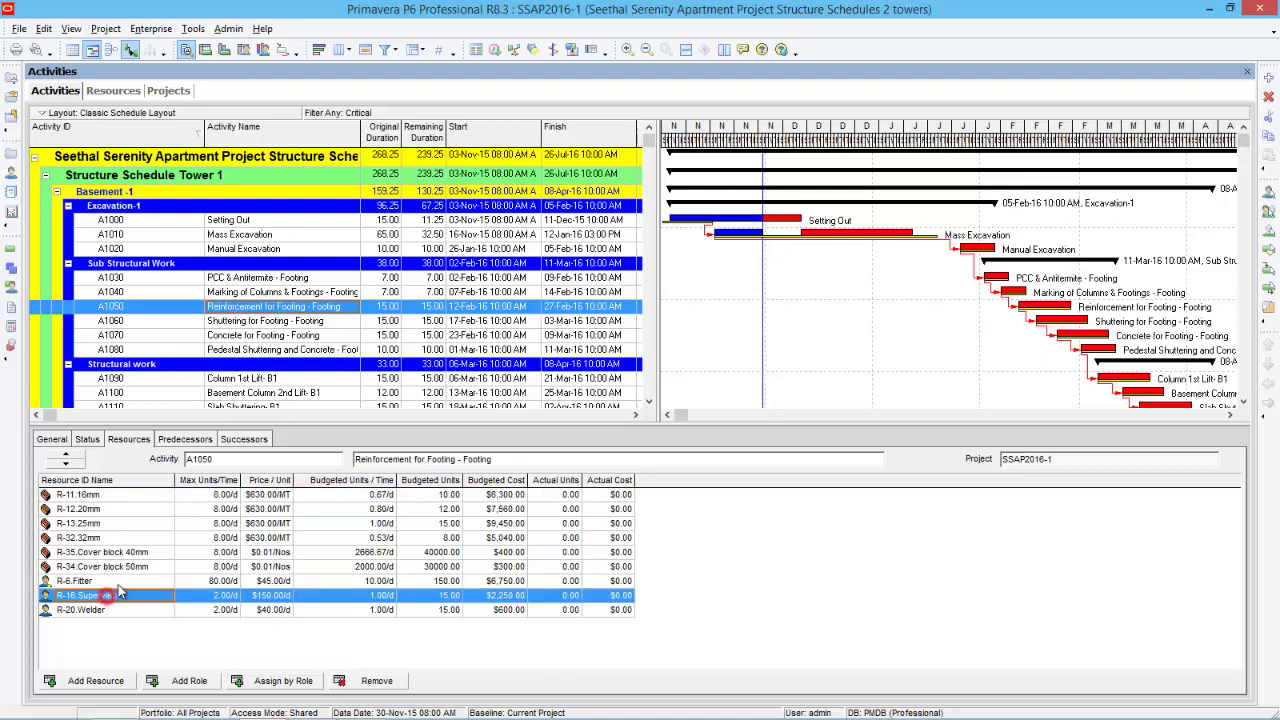
left_click(246, 321)
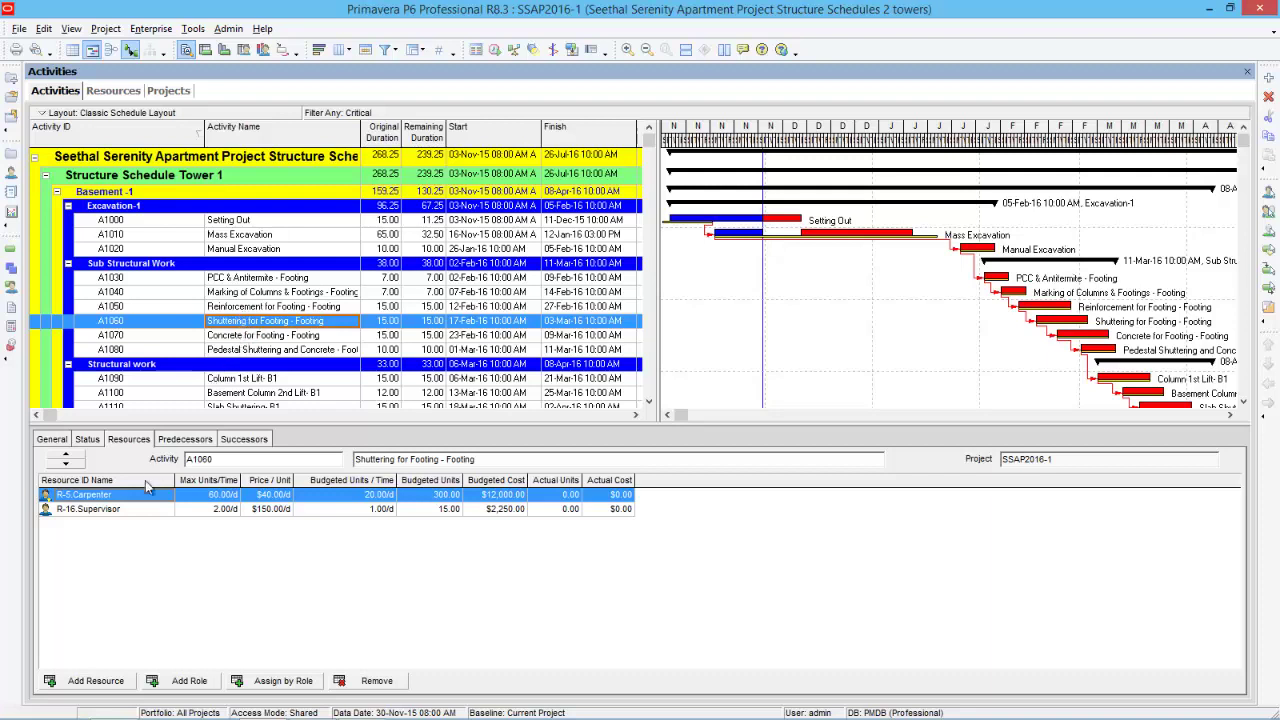
left_click(237, 336)
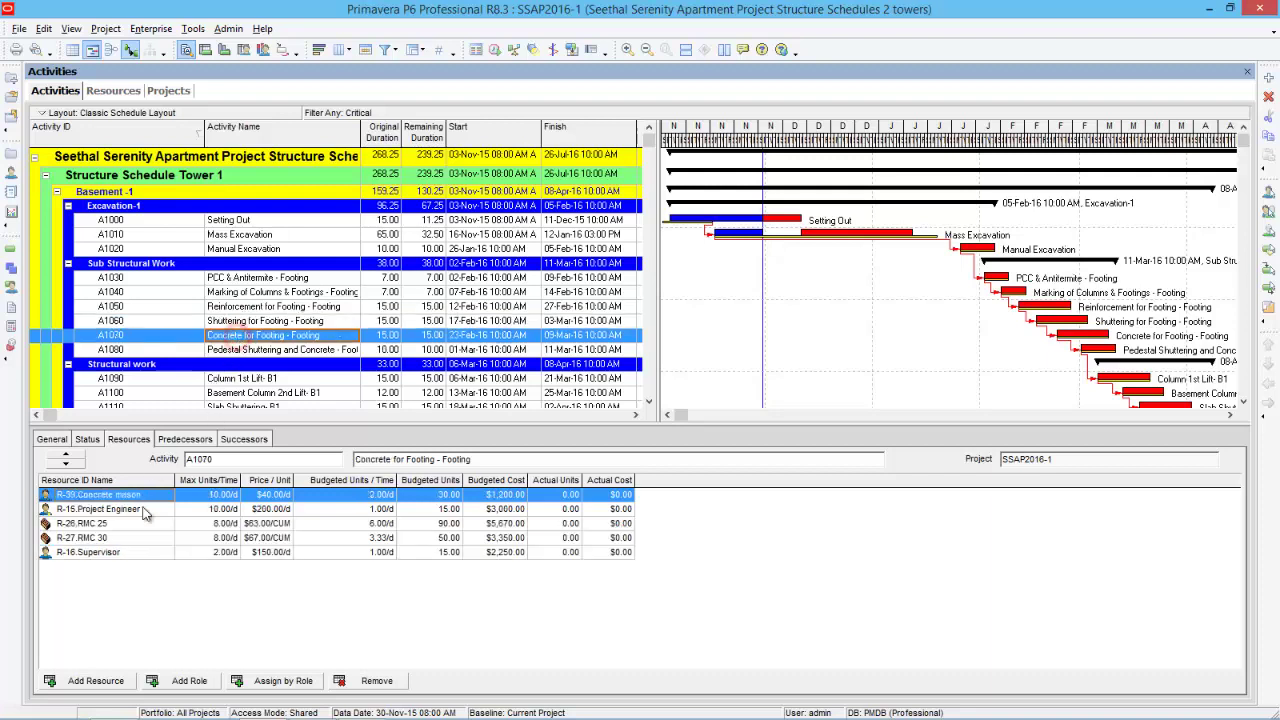
left_click(92, 553)
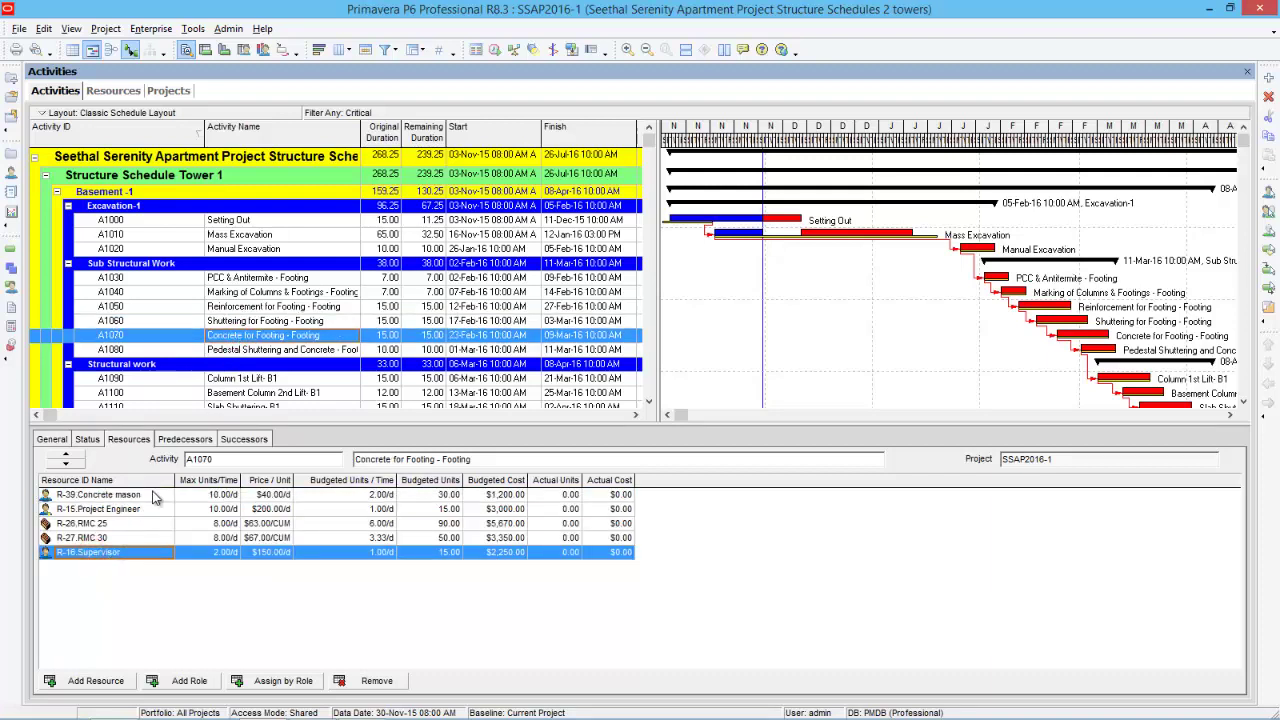
Review the resource assignments of the pedestal, column and slab activities through Slab Reinforcement- B1
scroll(250, 268, "down", 3)
left_click(246, 287)
left_click(245, 318)
left_click(244, 328)
left_click(241, 342)
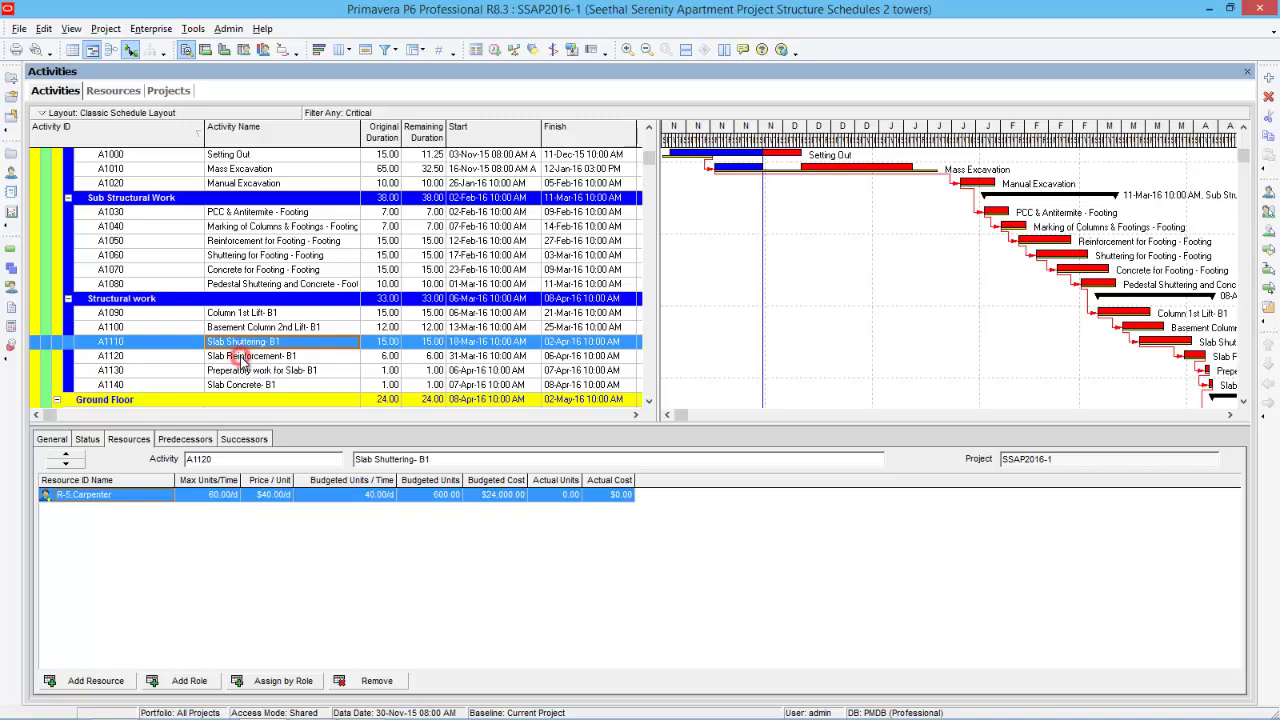
left_click(242, 364)
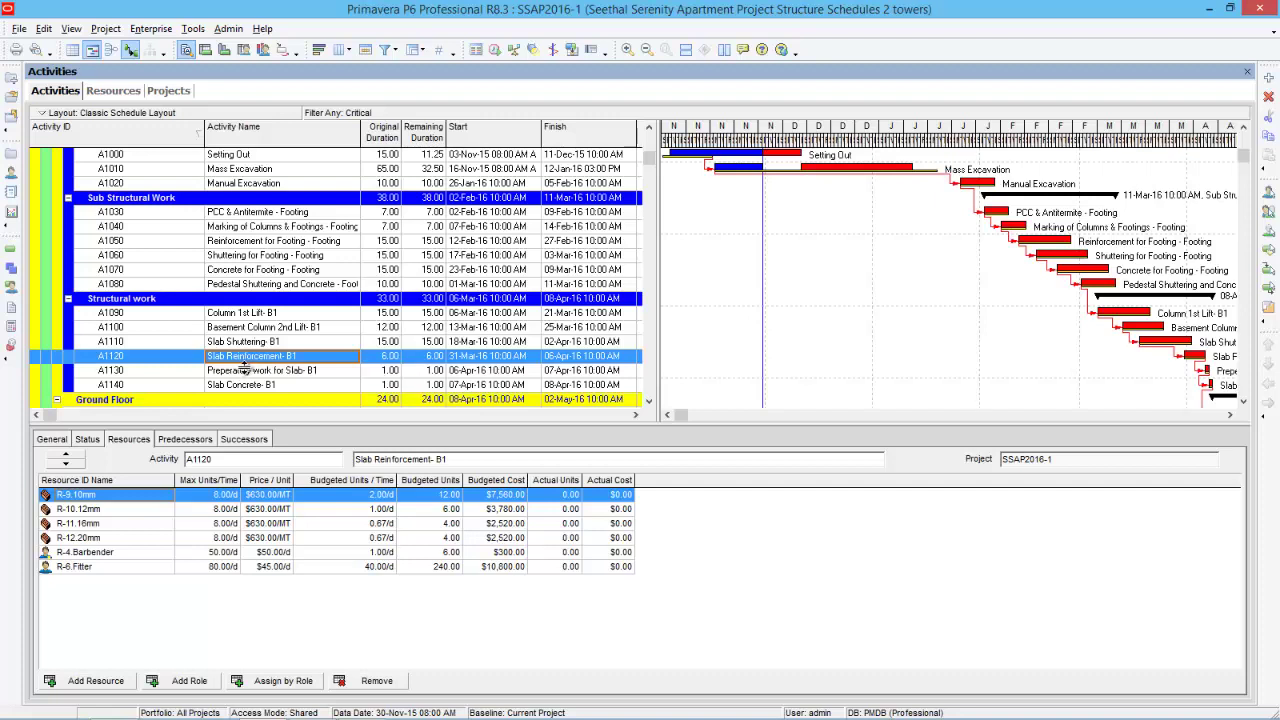
Add a labor resource under Project Engineer in the resource list and name it "Senior site supervor"
left_click(118, 90)
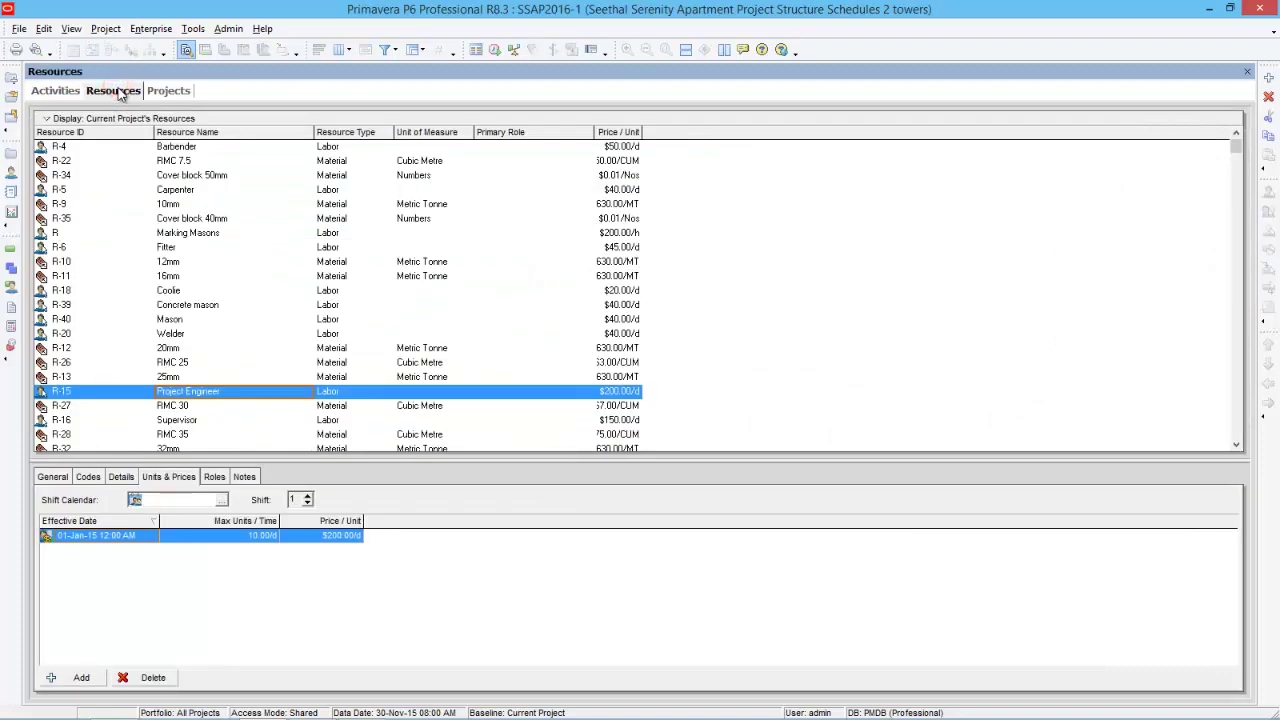
left_click_drag(1265, 80, 1267, 79)
left_click(607, 389)
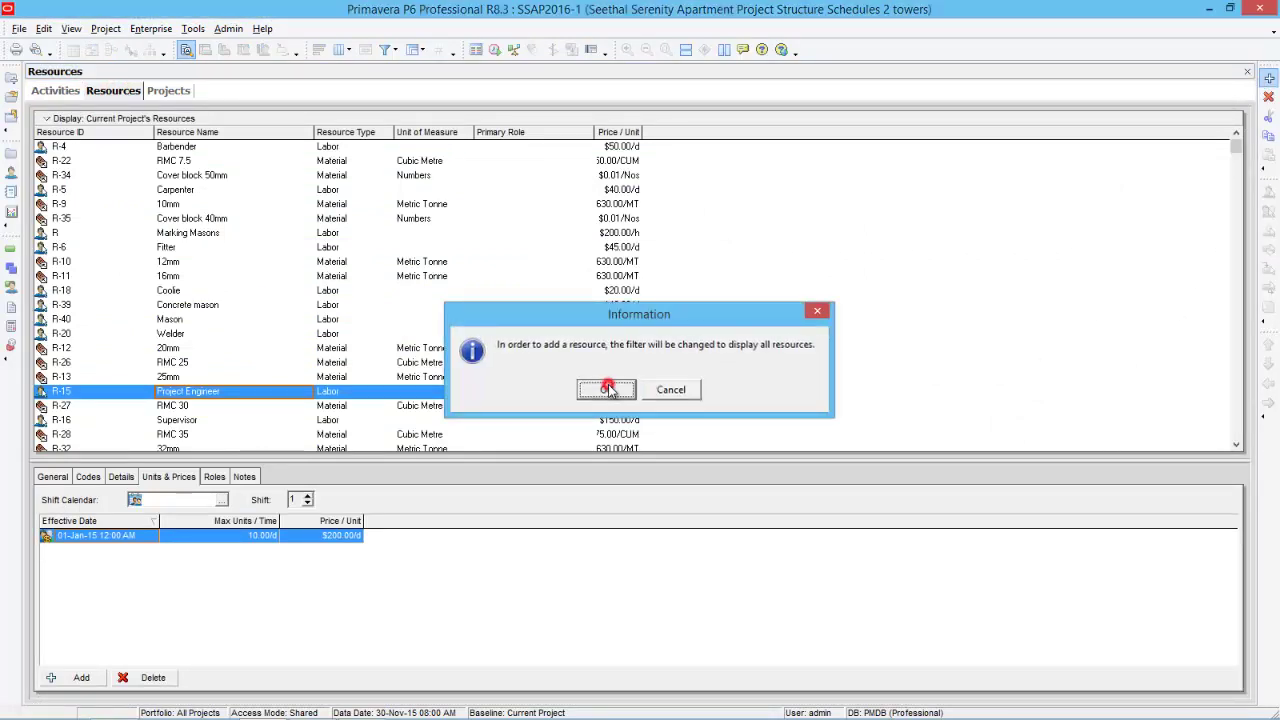
key("Insert")
left_click(244, 433)
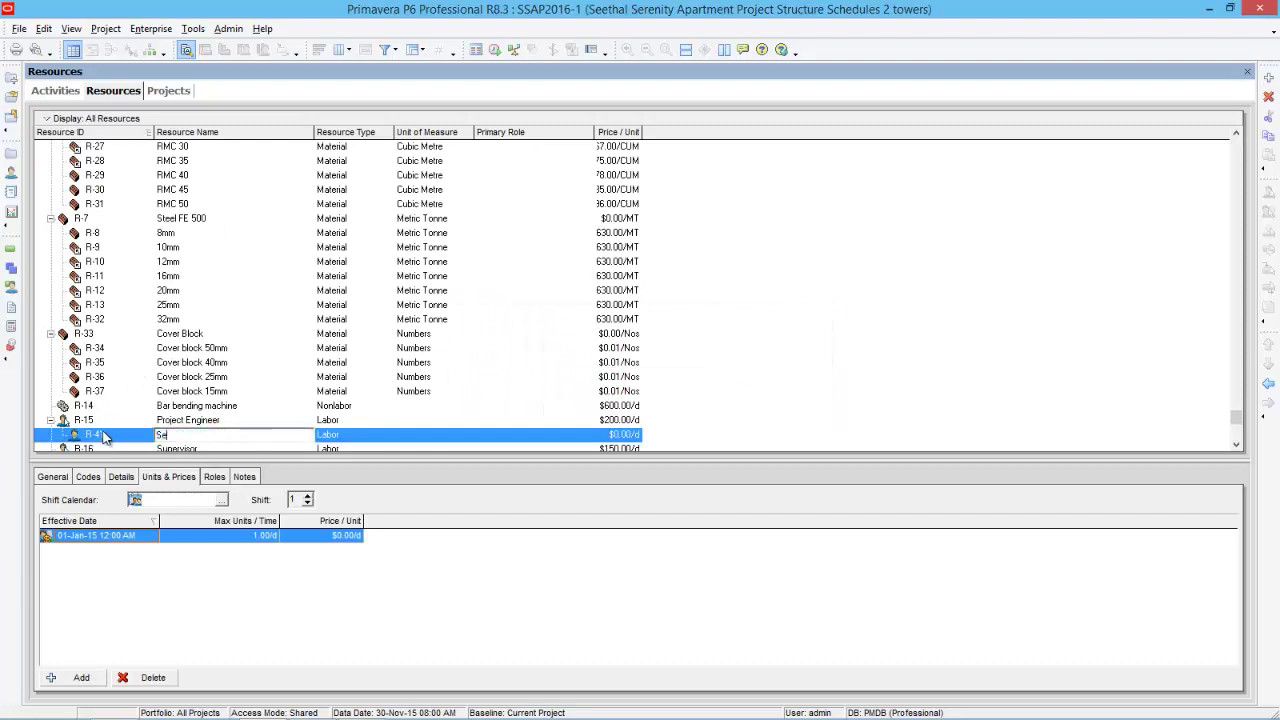
type("nior si")
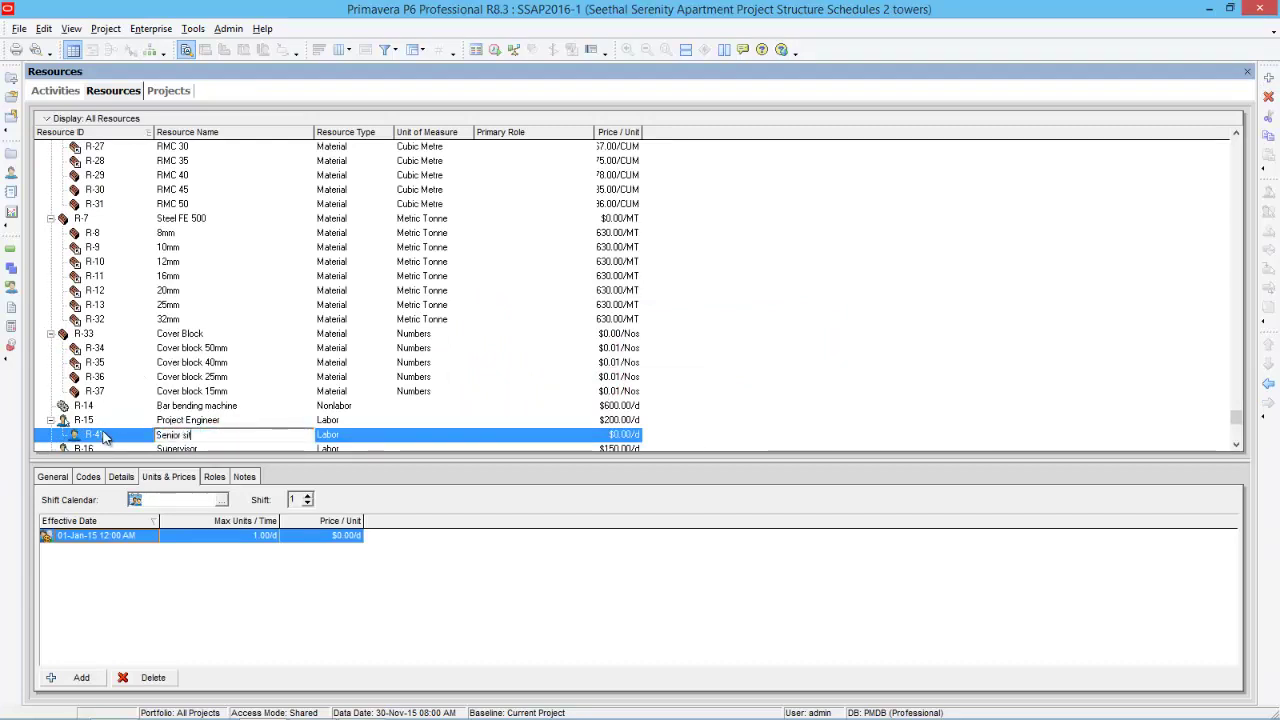
type("te supervisor")
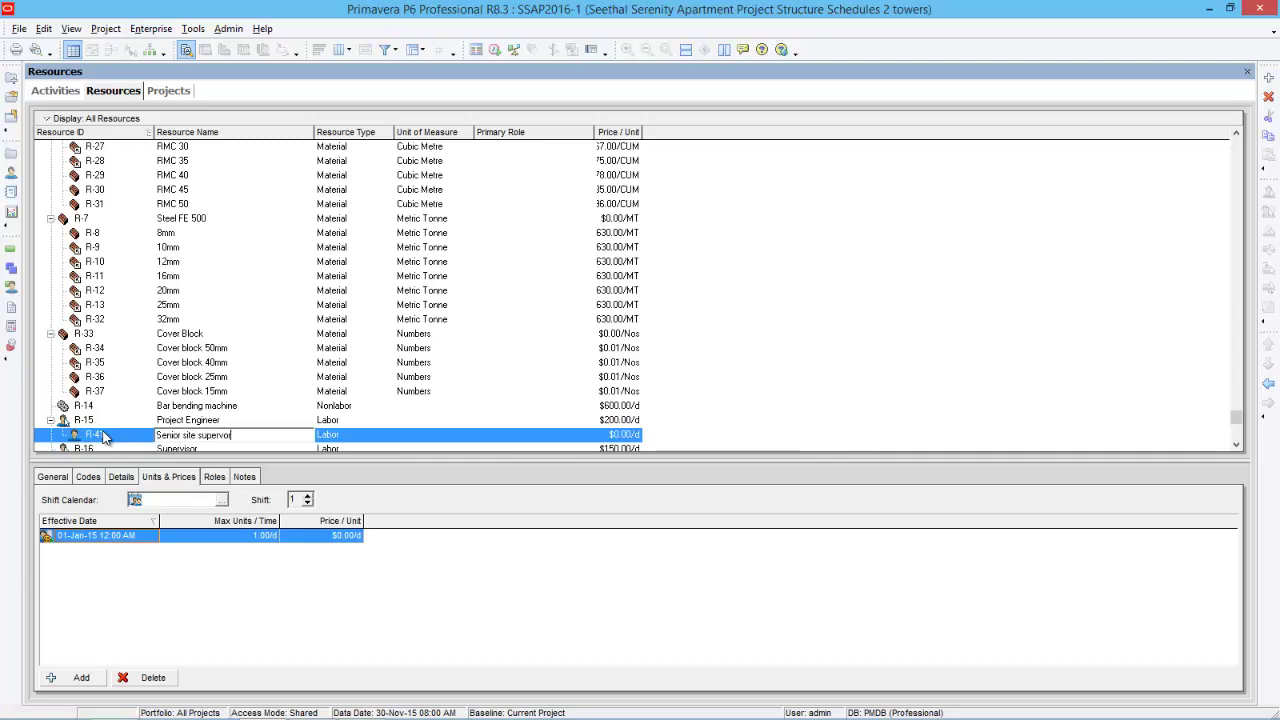
Set the new resource's price per unit to $50.00/d and its max units per time to 10.00/d
left_click(297, 543)
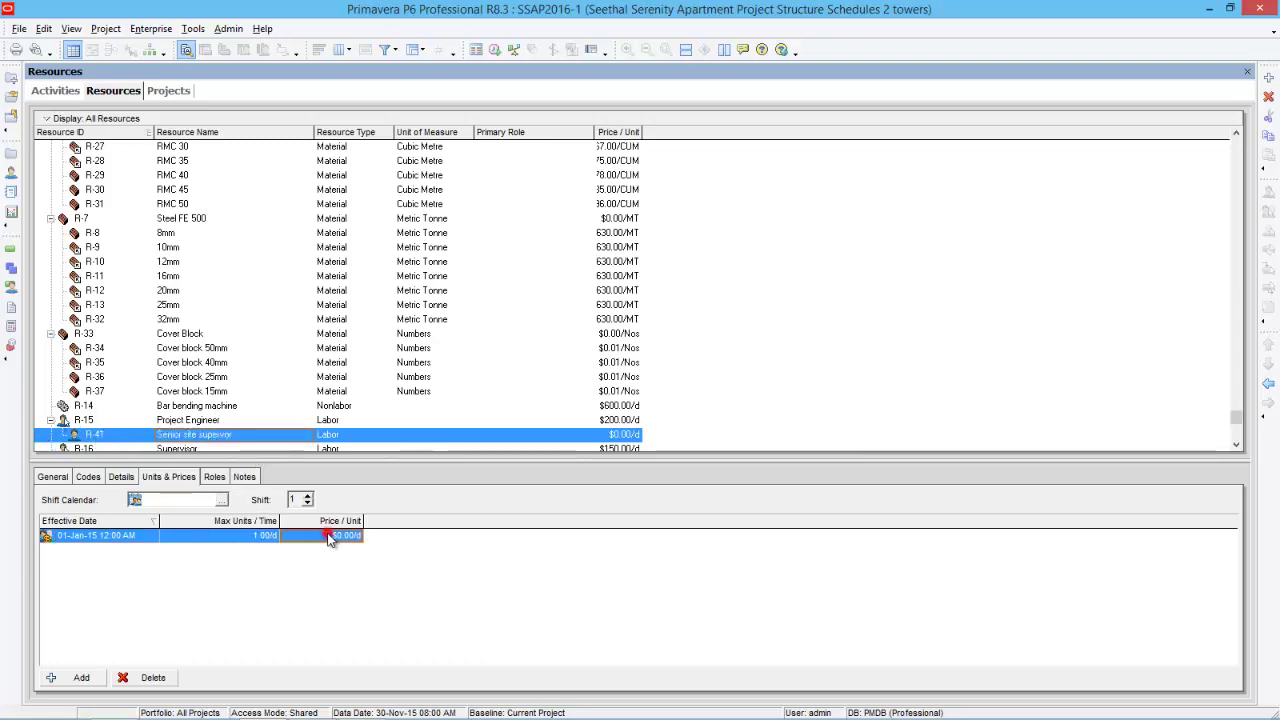
type("50")
key("Return")
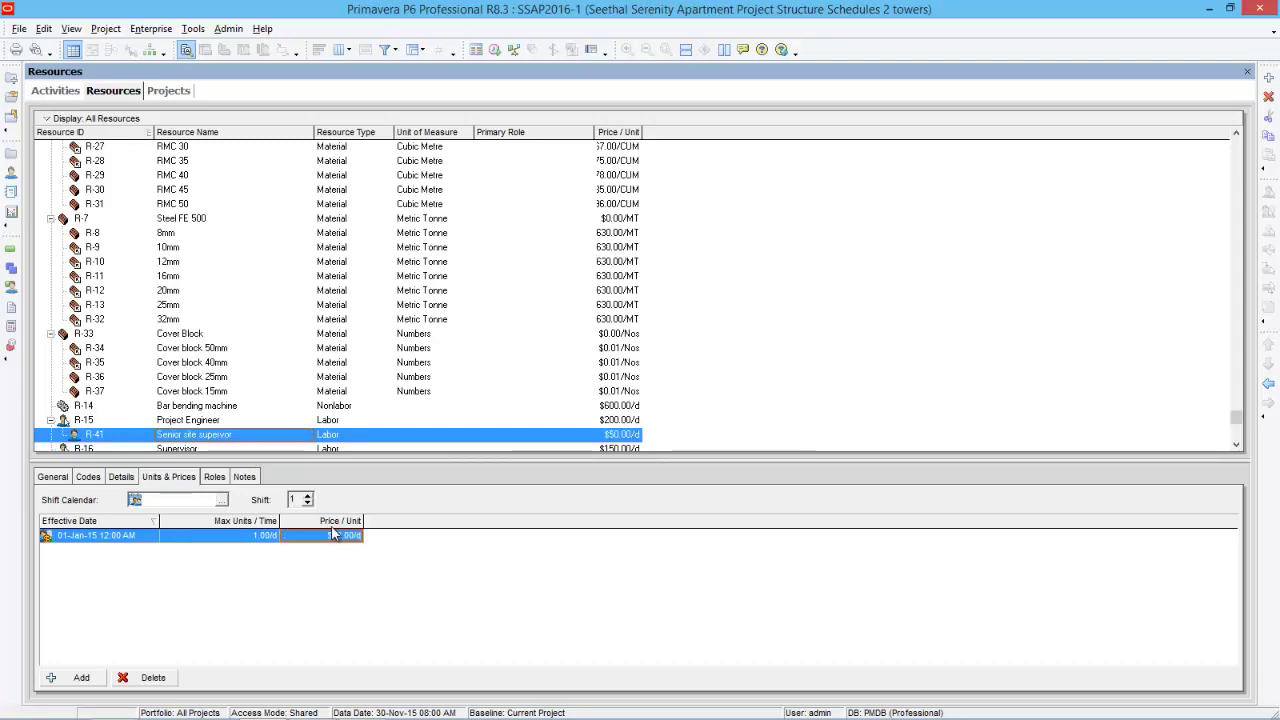
left_click(270, 538)
type("10")
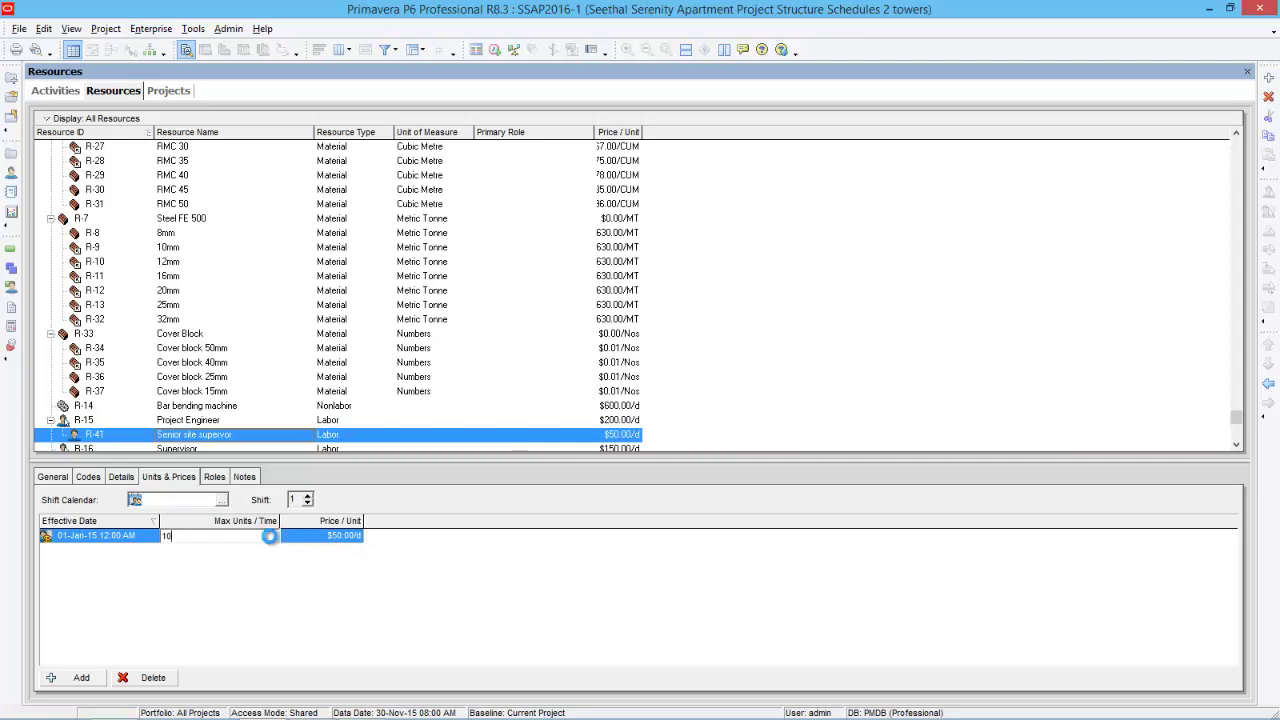
key("Return")
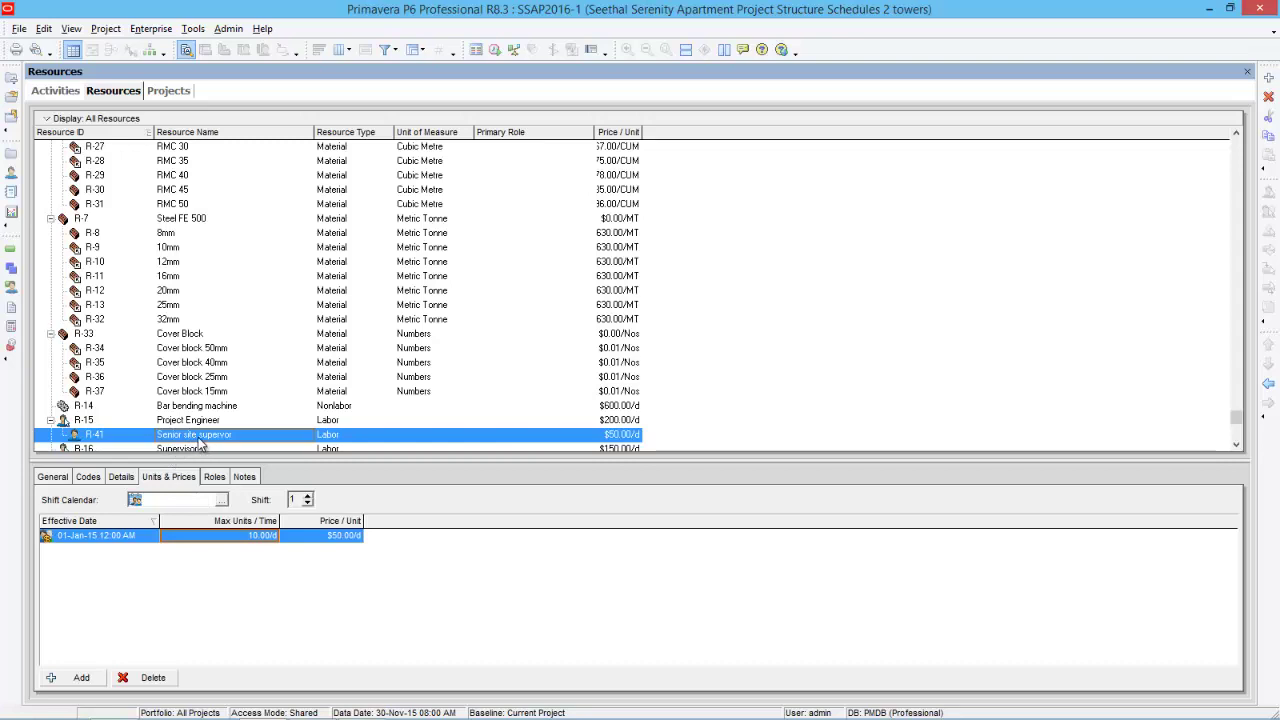
Create a global change for Activity Resource Assignments and name it "supervosor to sr site supervospr"
left_click(195, 31)
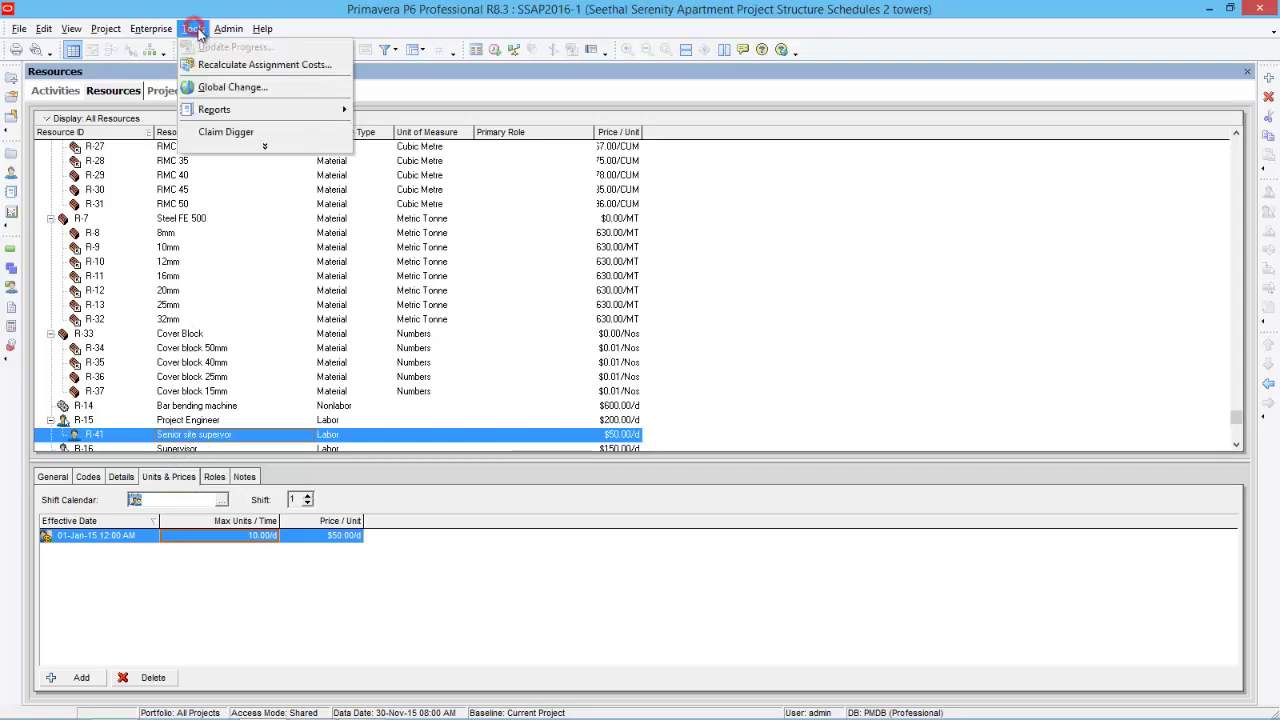
left_click(258, 89)
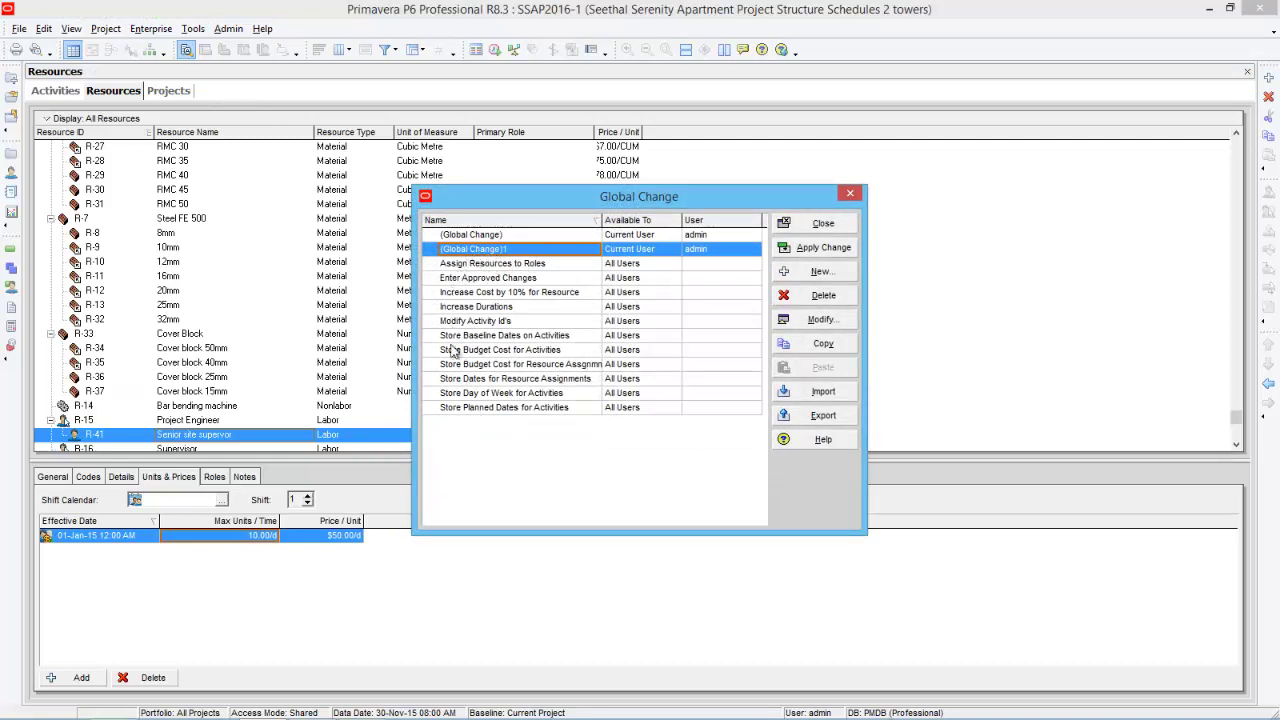
left_click(820, 271)
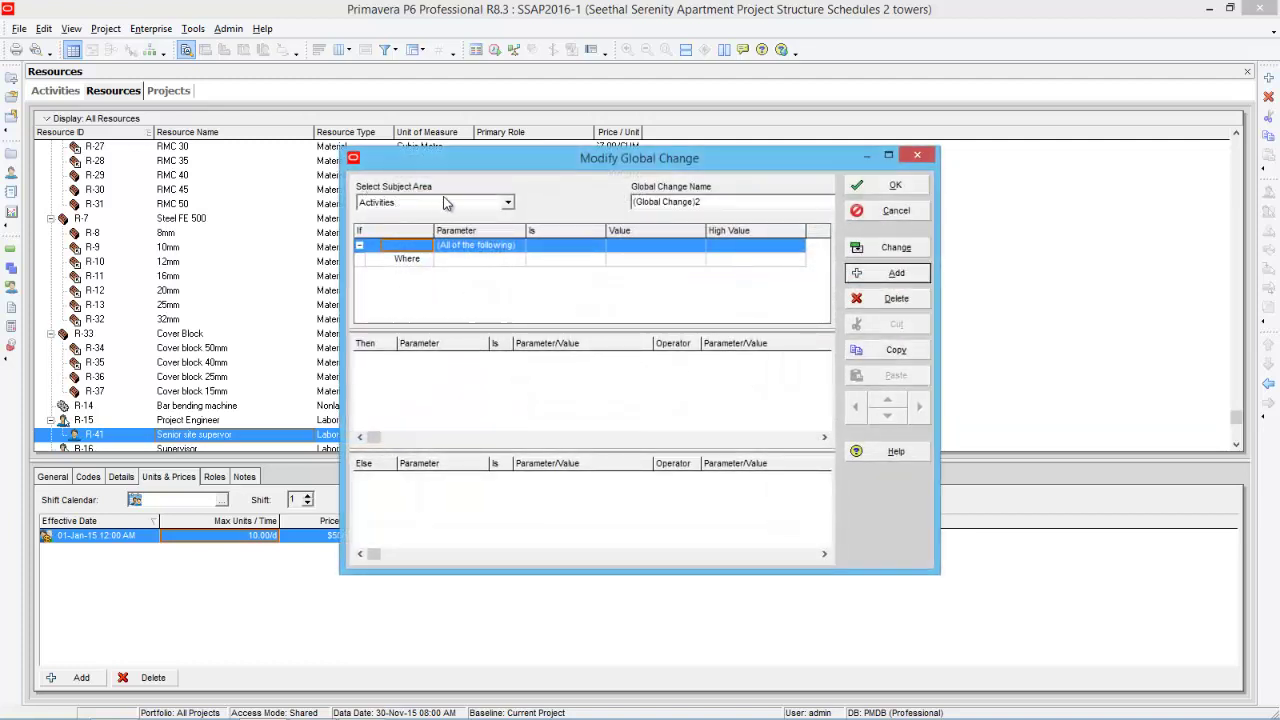
left_click(454, 204)
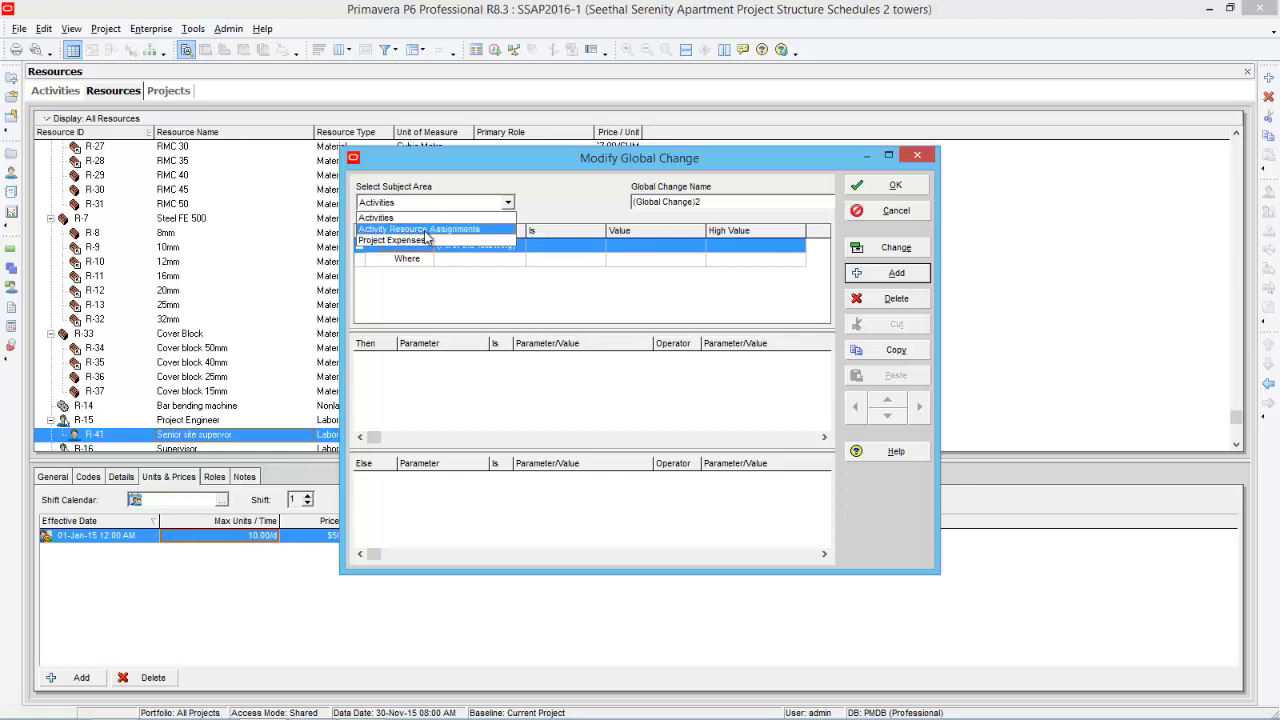
left_click(426, 230)
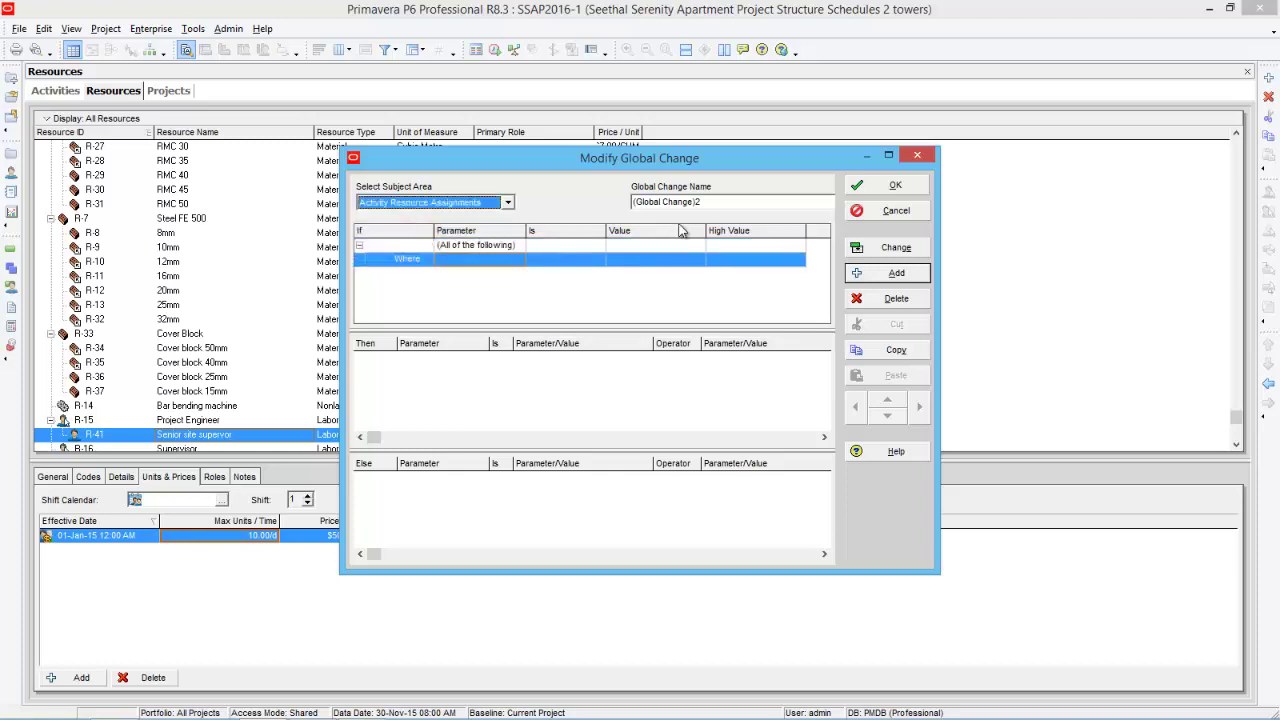
left_click(705, 203)
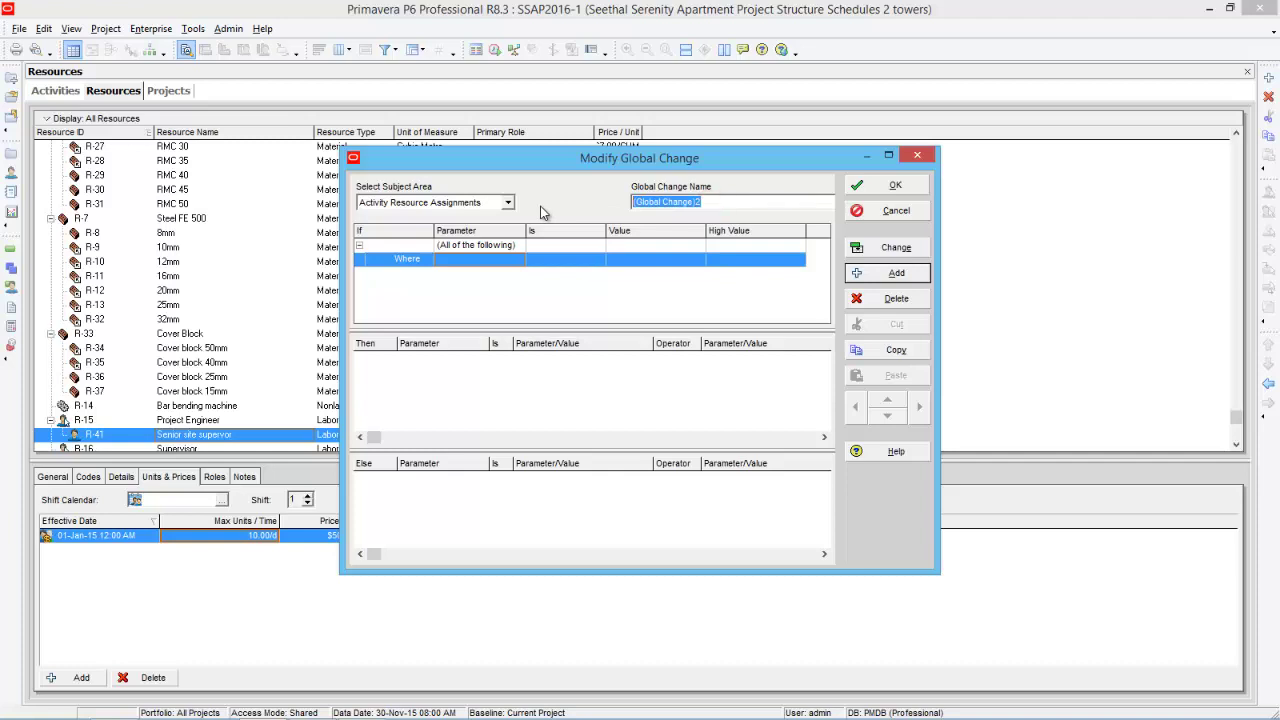
type("supervosor to sr site su")
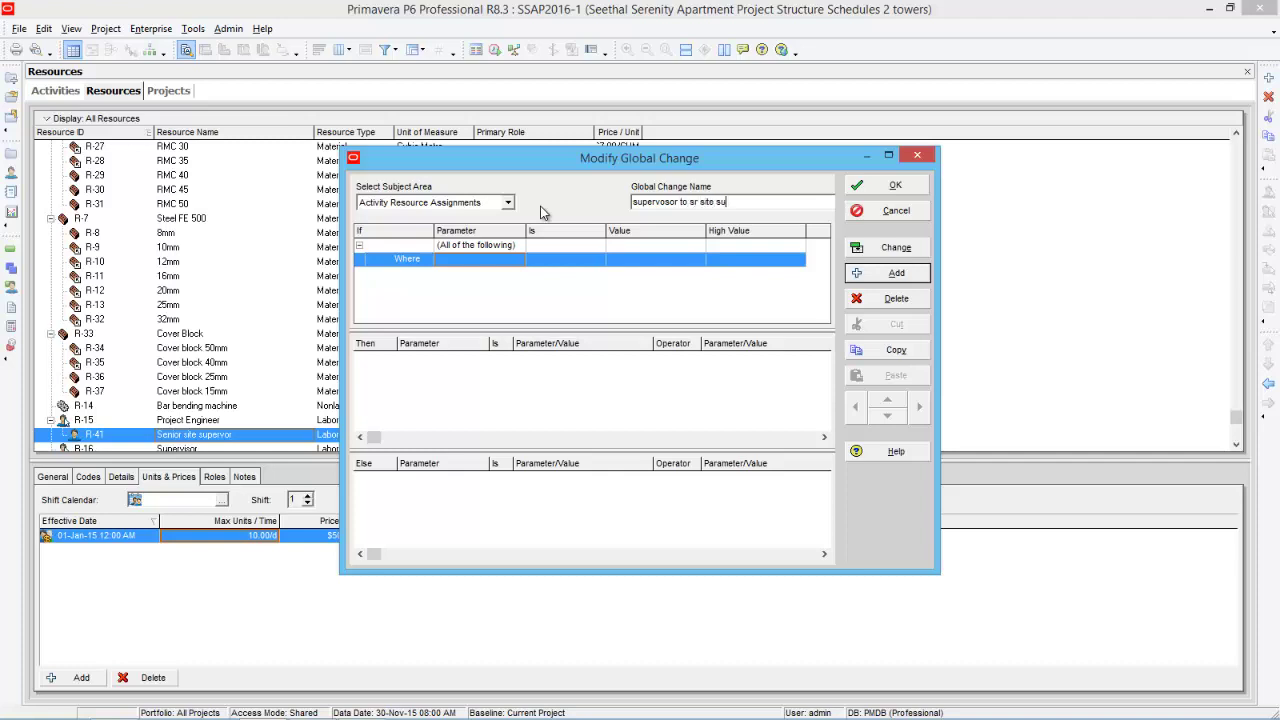
type("pervospr")
Set the global change's If condition to Resource ID Name equals
left_click(506, 264)
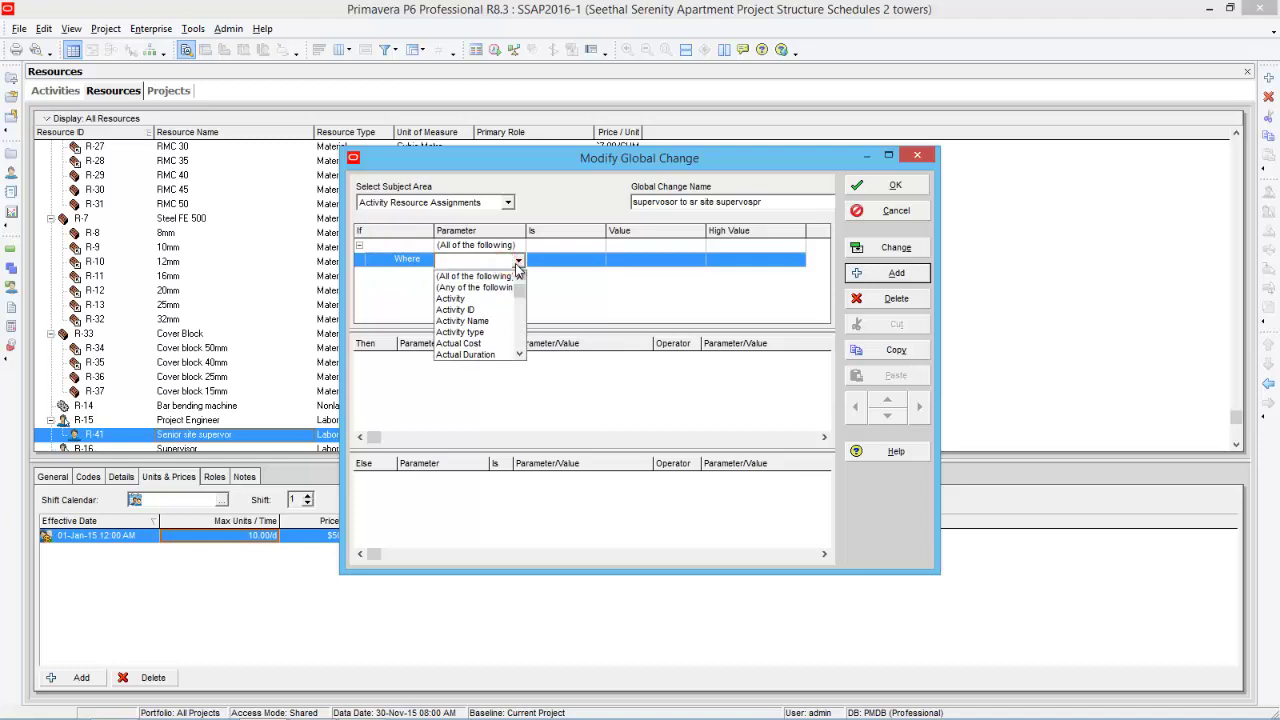
scroll(517, 270, "down", 20)
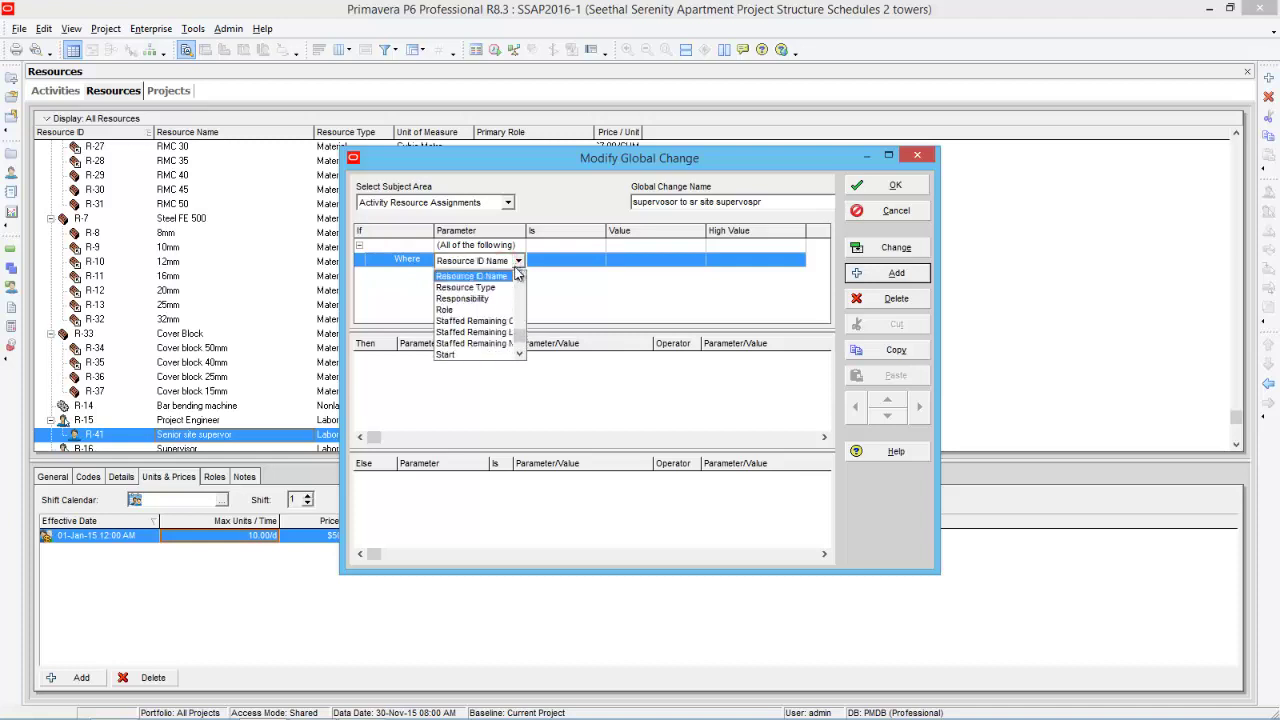
left_click(499, 278)
left_click(569, 264)
left_click(601, 264)
left_click(555, 281)
Set the value of the If condition to the Supervisor resource, R-16
left_click(690, 267)
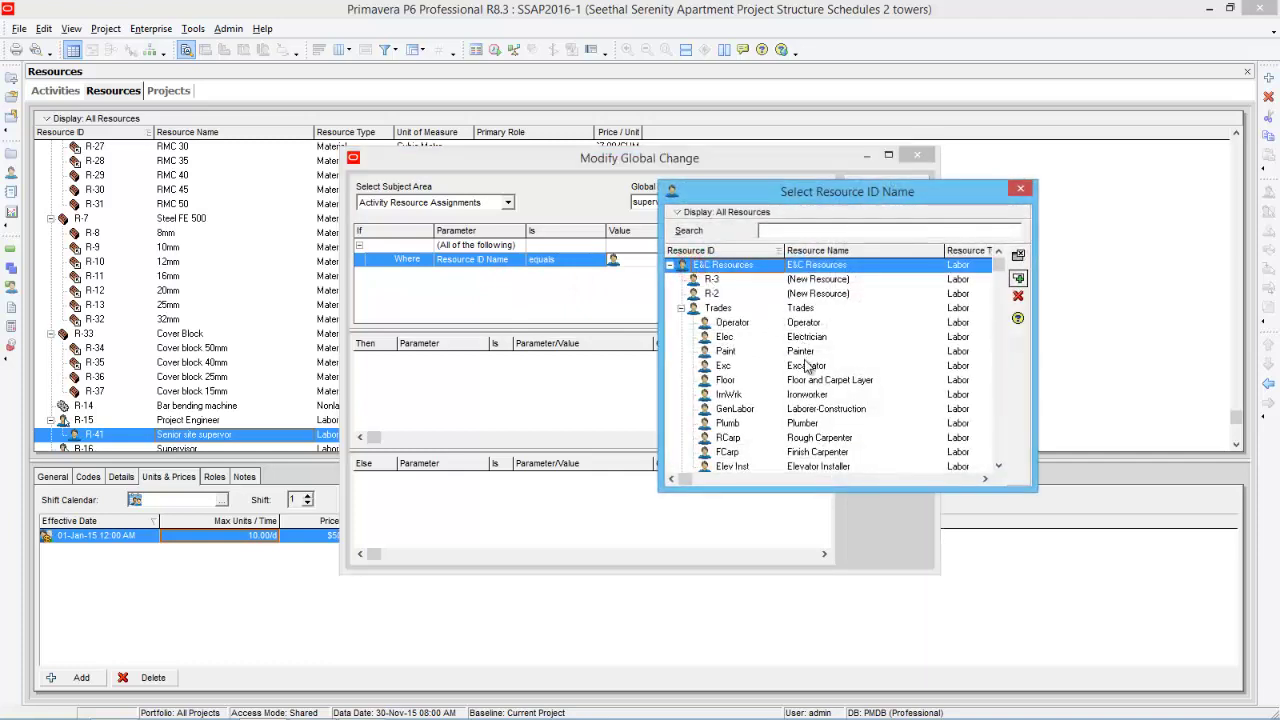
left_click(804, 440)
scroll(806, 444, "down", 6)
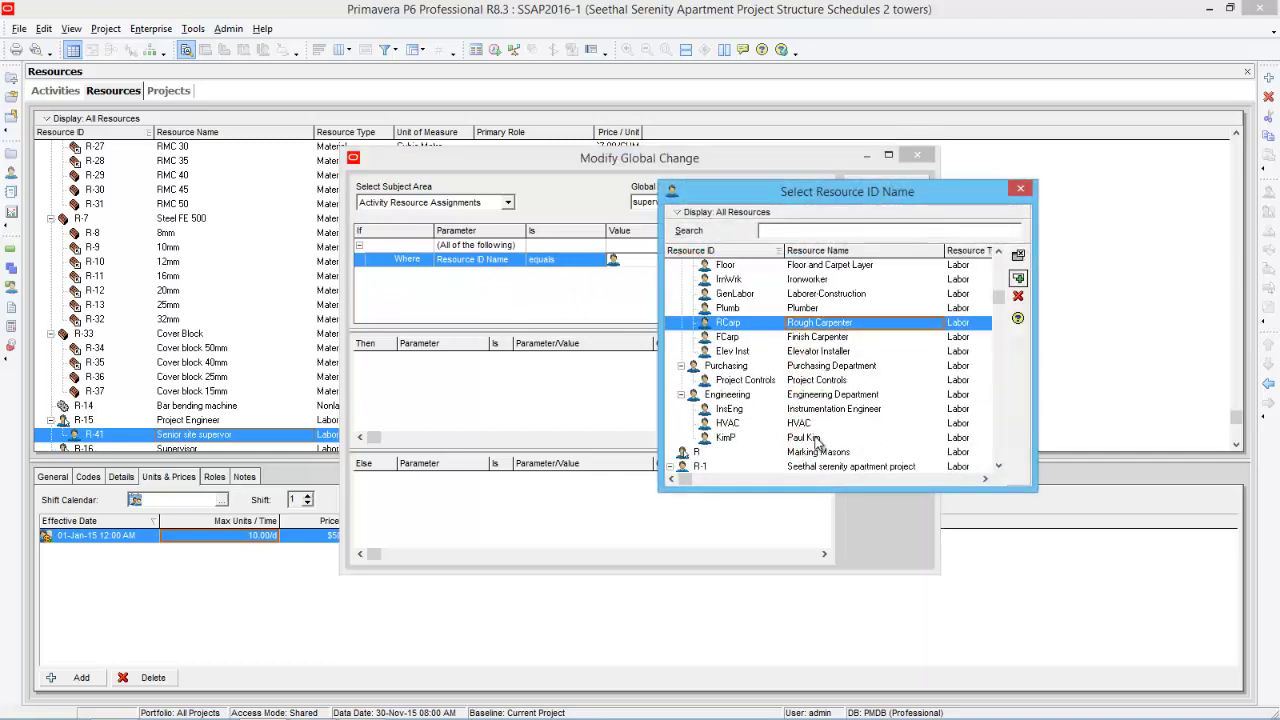
scroll(815, 443, "down", 12)
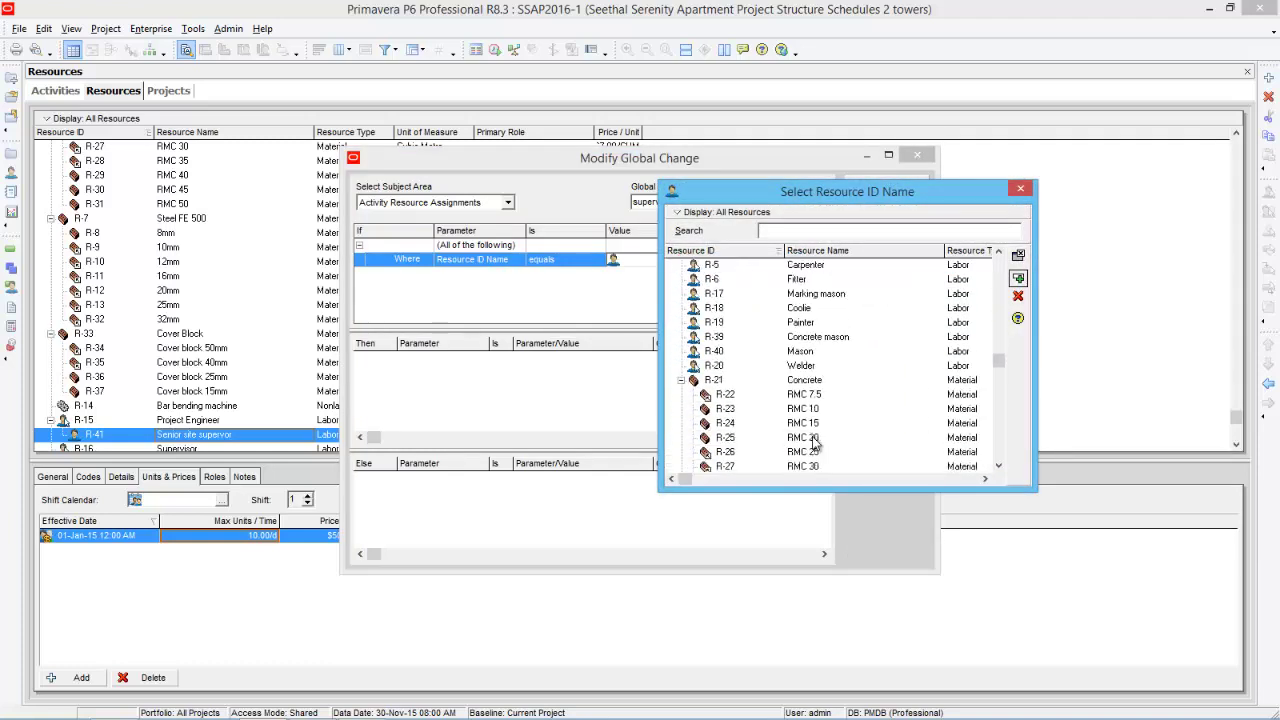
scroll(815, 444, "down", 1)
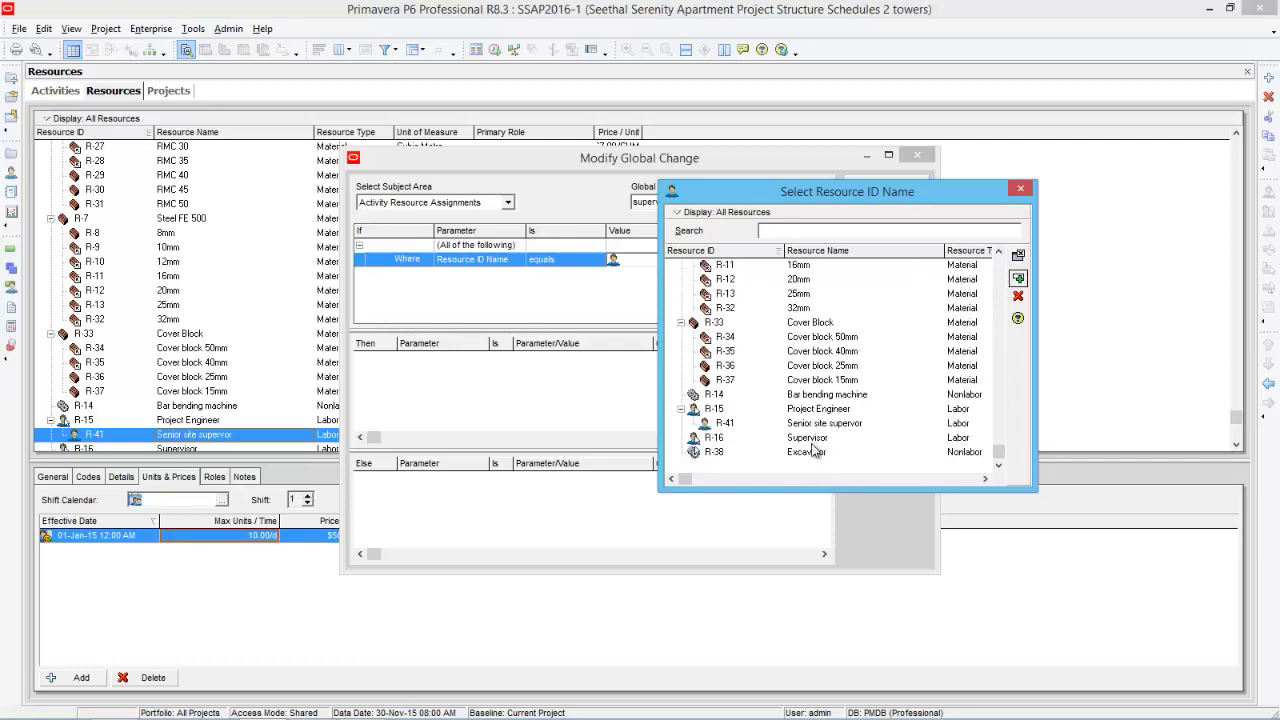
double_click(812, 440)
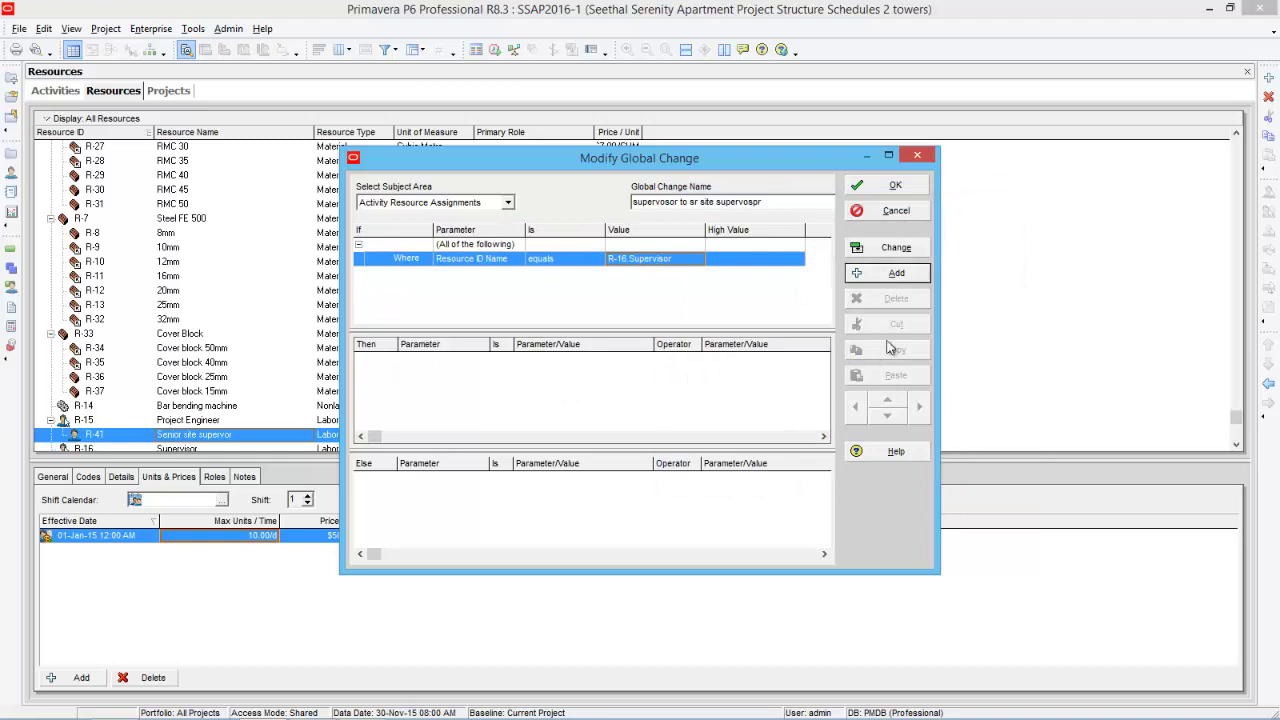
Add a Then statement to the global change with Resource ID Name as its parameter
left_click(893, 274)
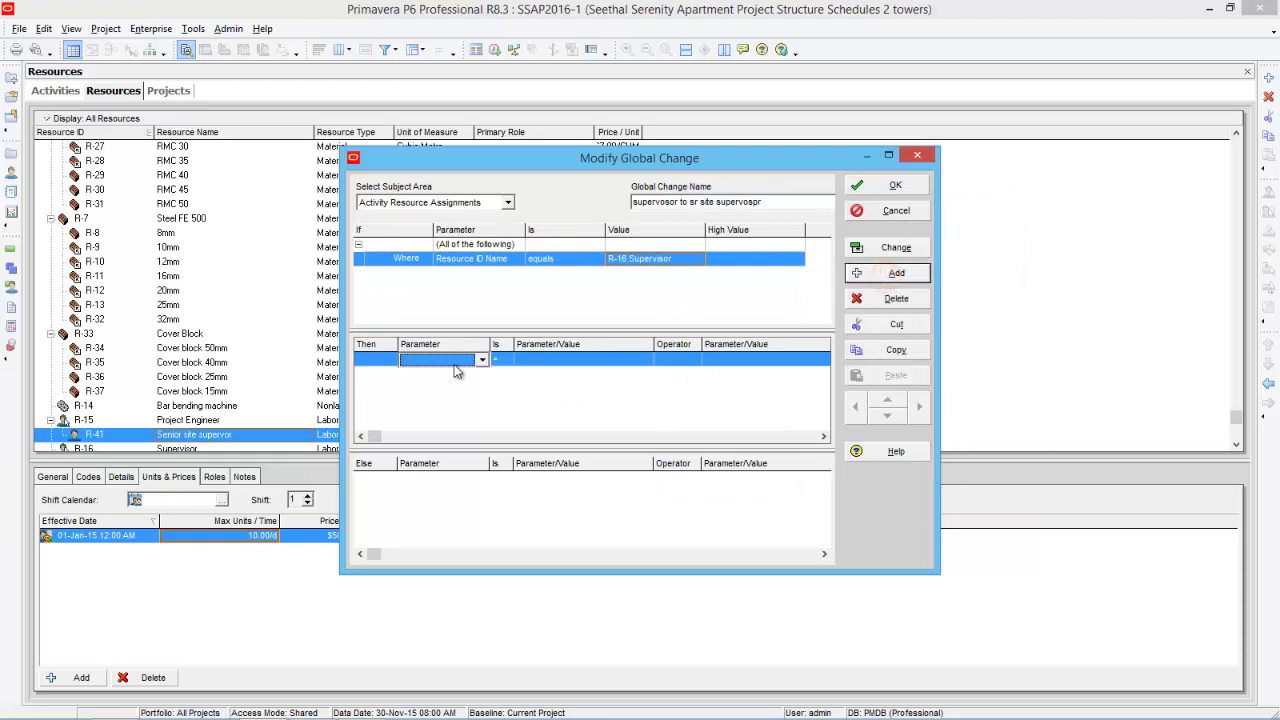
left_click(470, 361)
scroll(455, 385, "down", 5)
scroll(455, 415, "down", 2)
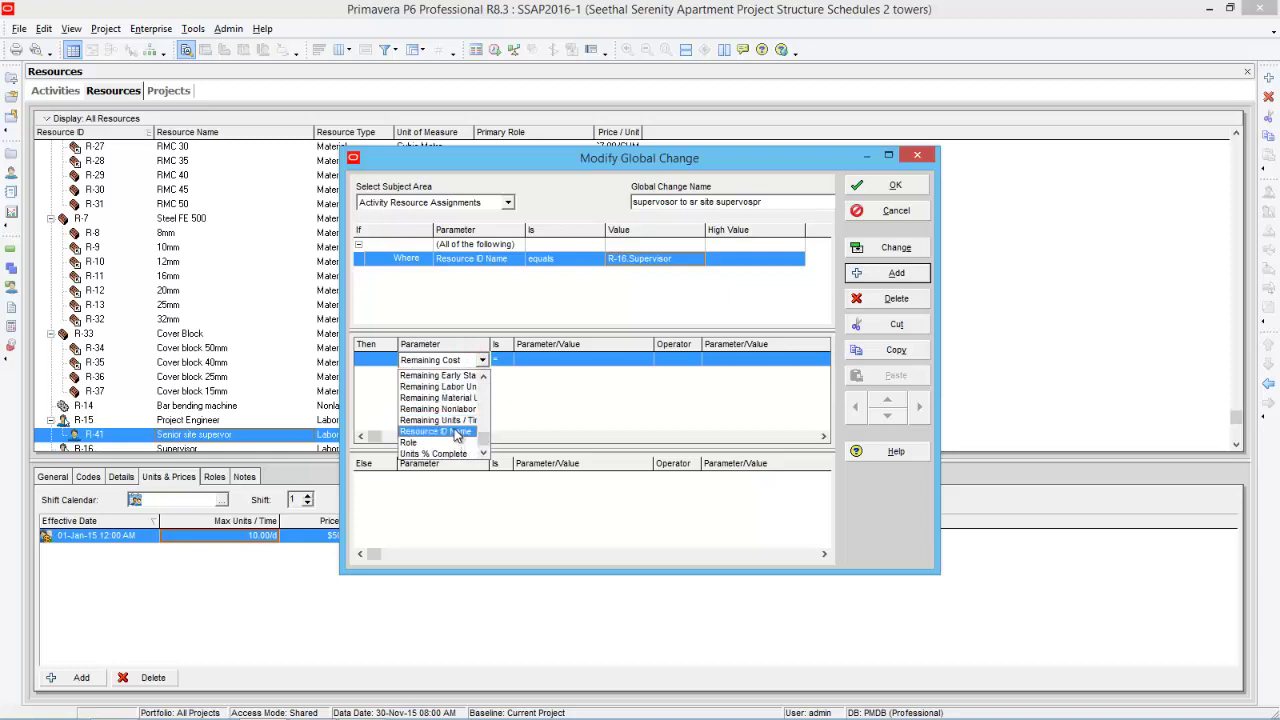
left_click(453, 428)
Set the Then value to the resource R-41 Senior site supervor and save the global change definition
double_click(634, 361)
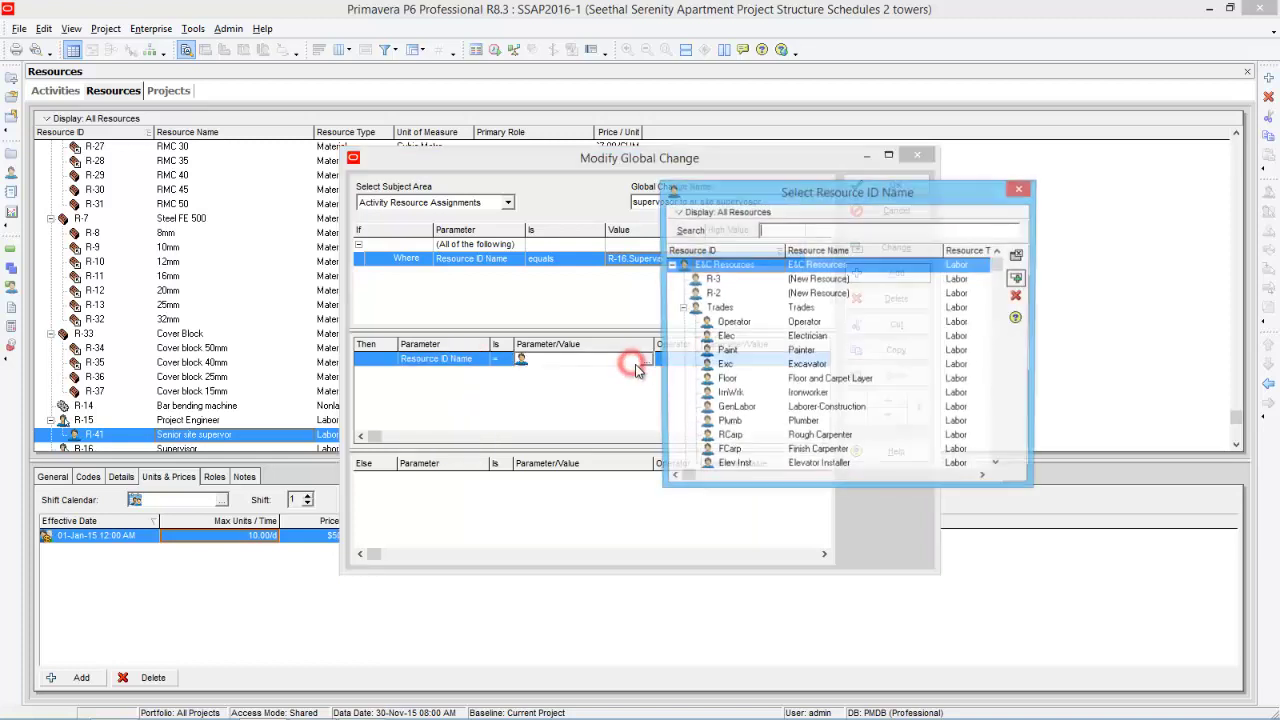
left_click(826, 438)
scroll(826, 450, "down", 2)
scroll(826, 452, "down", 15)
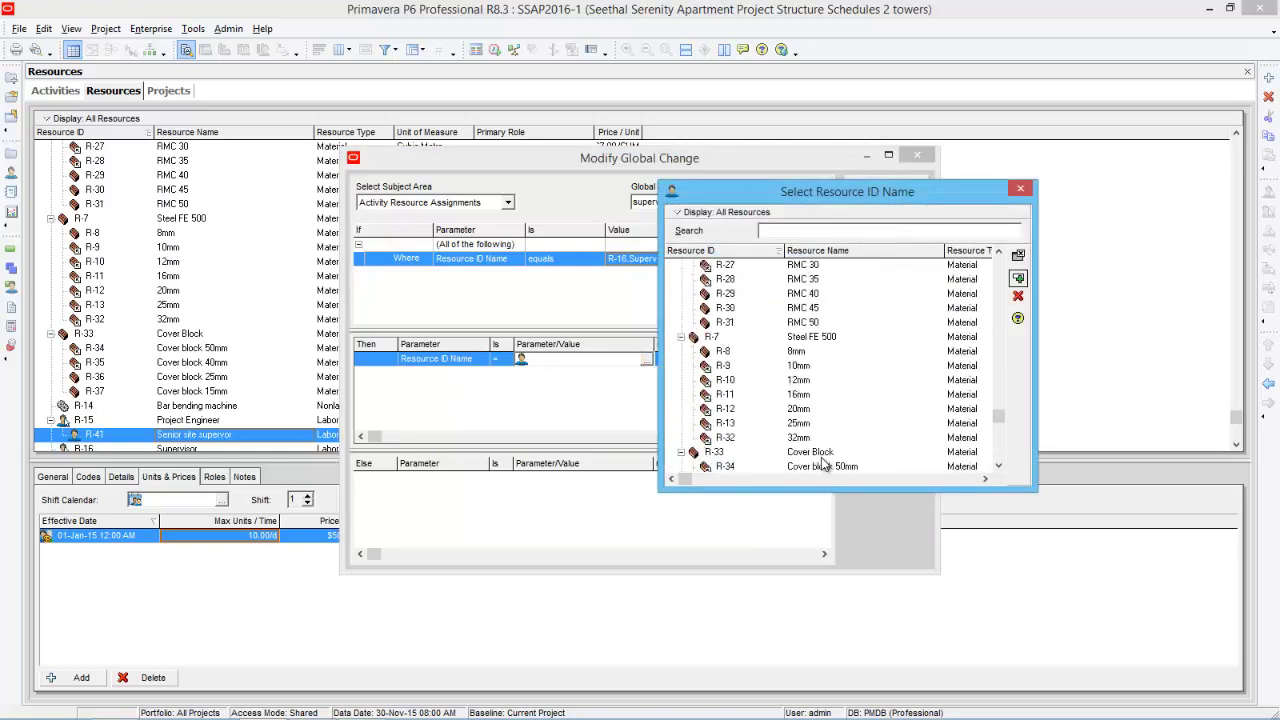
double_click(822, 424)
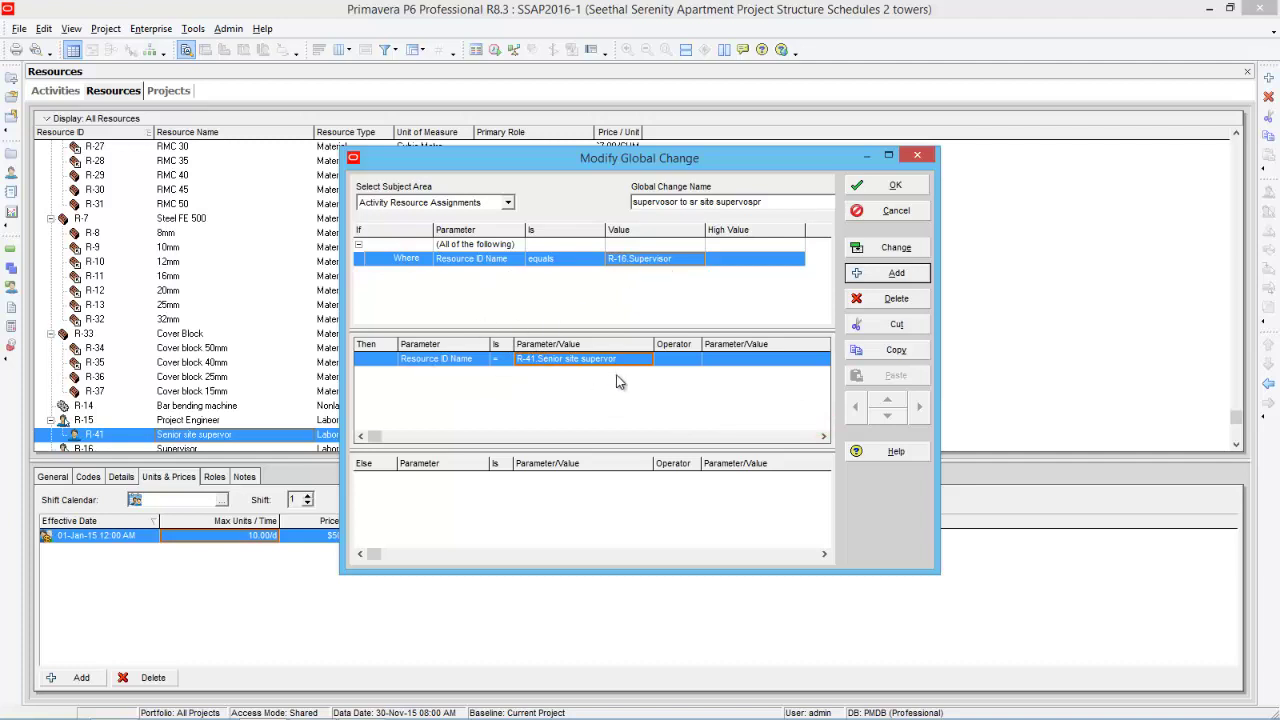
left_click(876, 187)
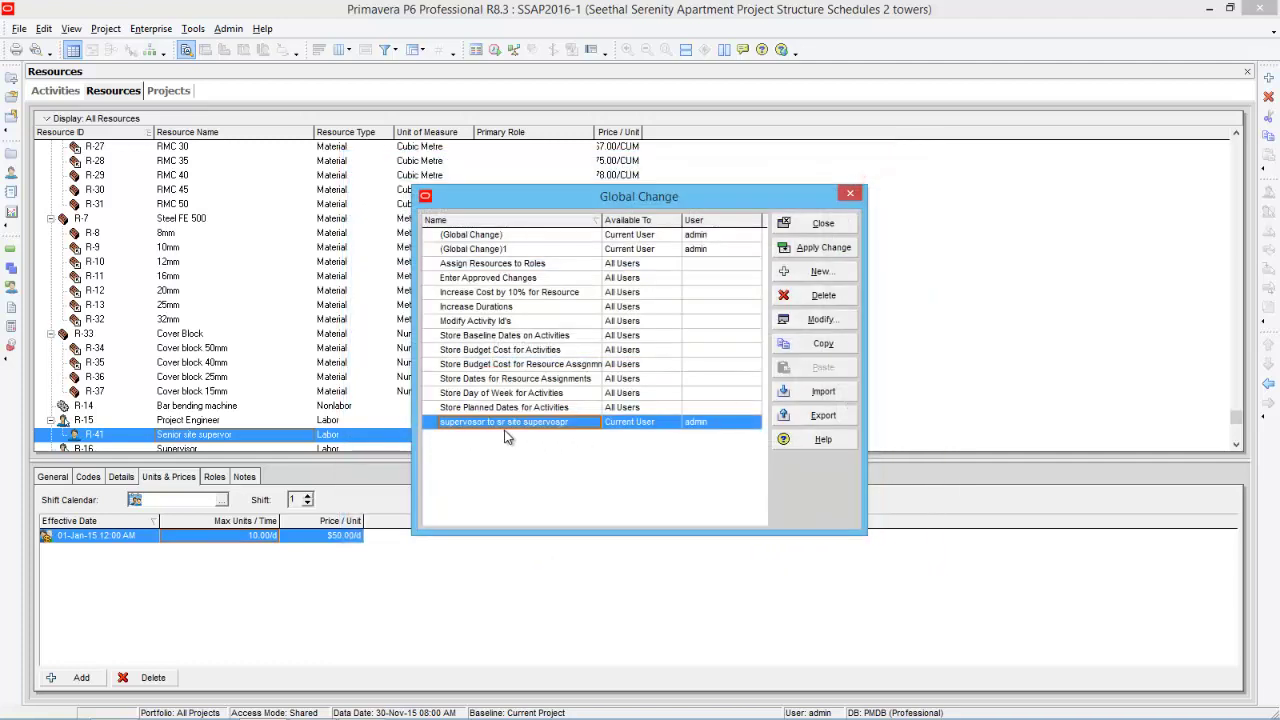
Apply the global change "supervosor to sr site supervospr", review the affected activities in the report and commit the changes
left_click(830, 250)
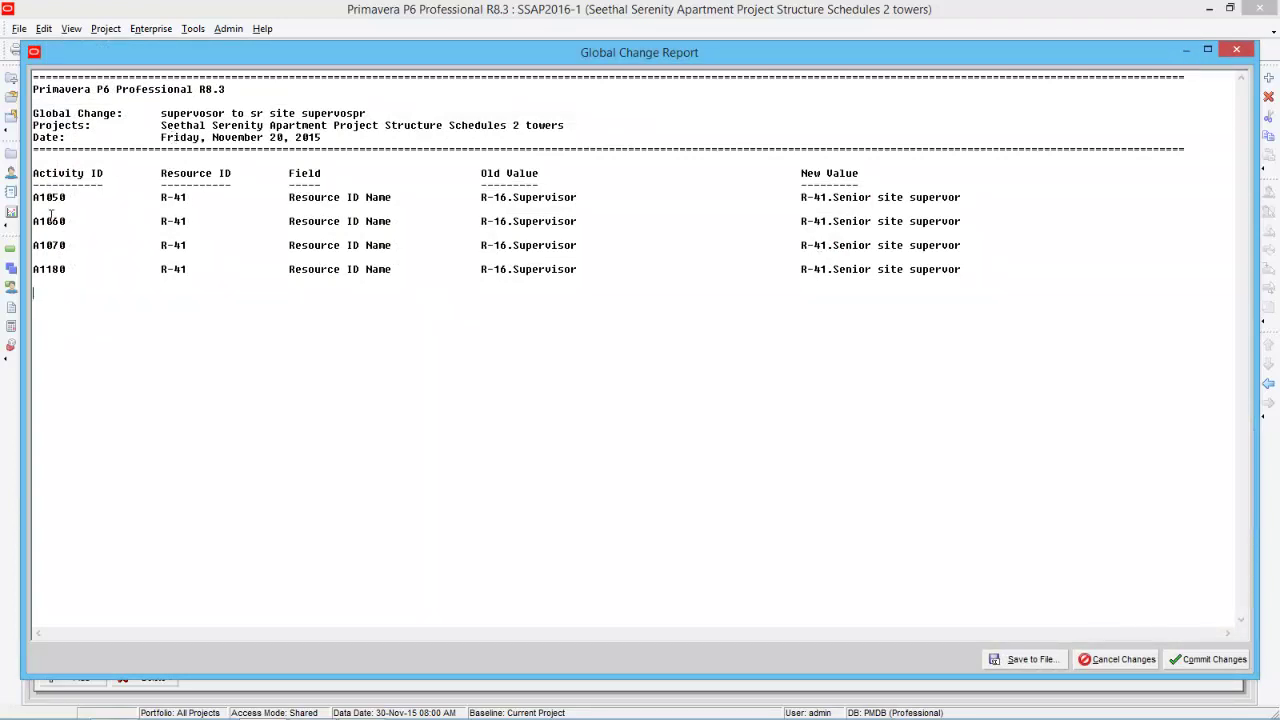
left_click_drag(62, 270, 33, 196)
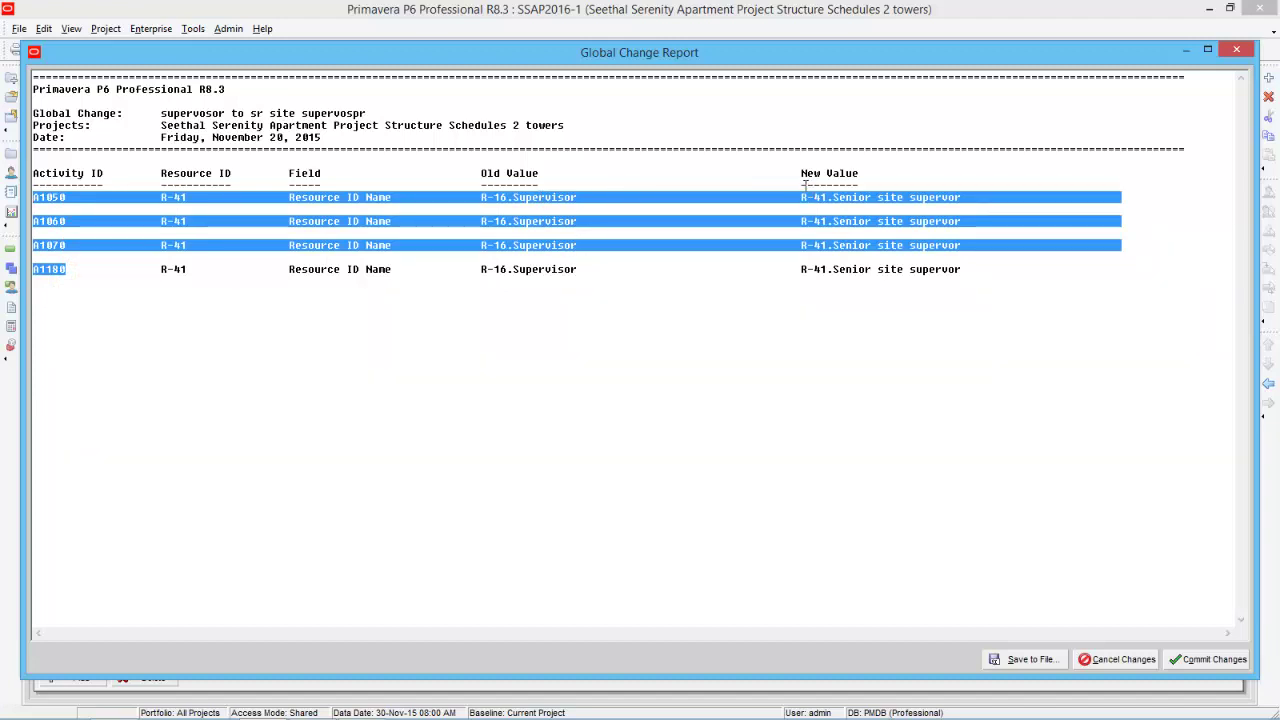
left_click(933, 301)
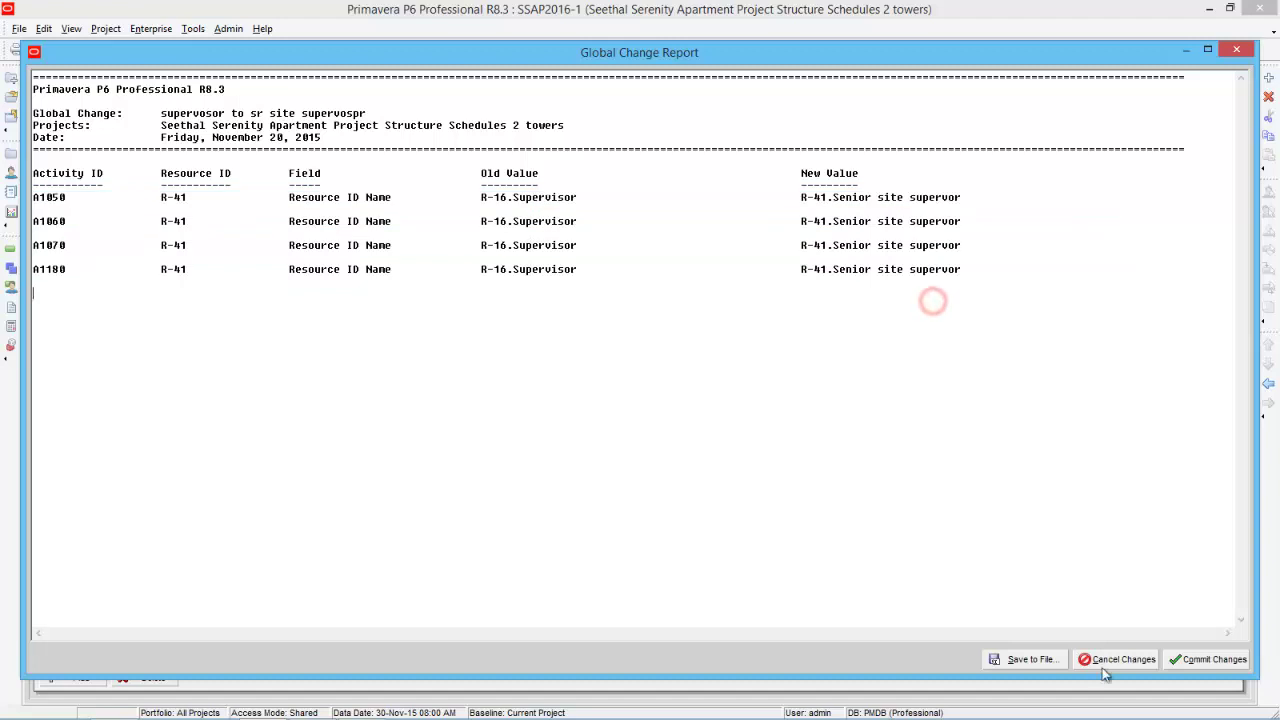
left_click(1200, 660)
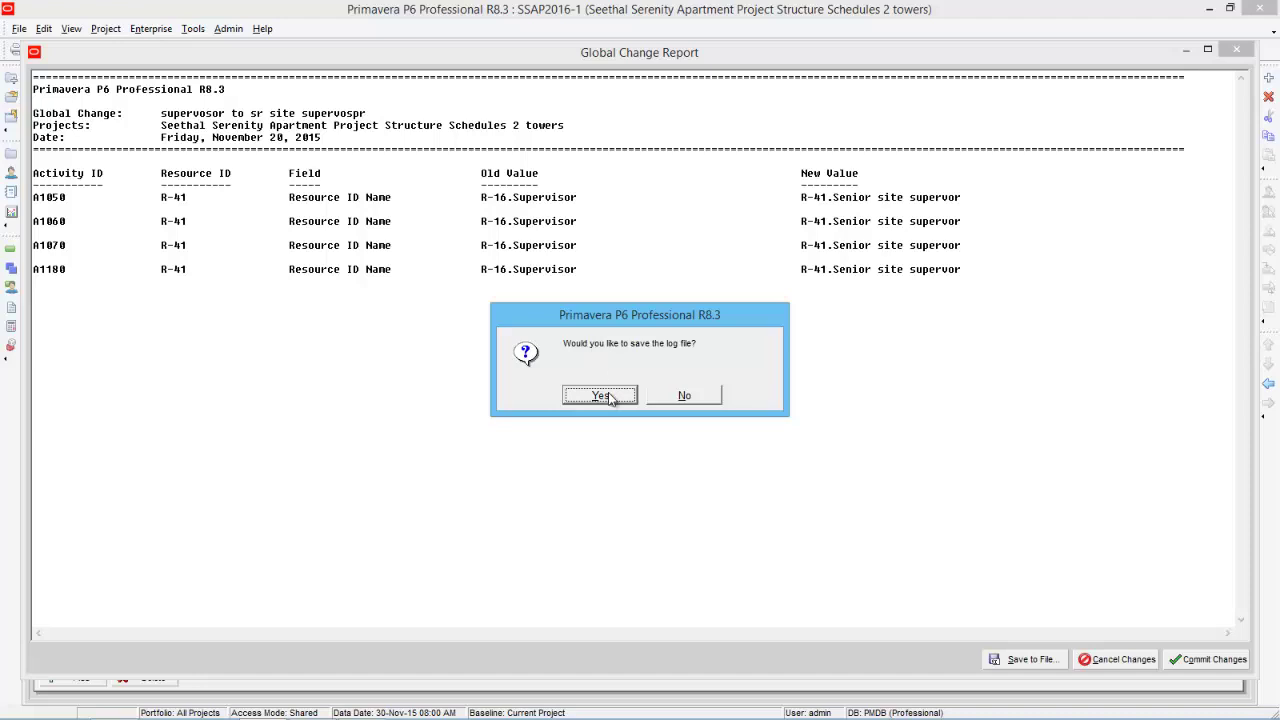
Save the global change log as a text file named "supervisor" in Documents and close the Global Change list
left_click(600, 396)
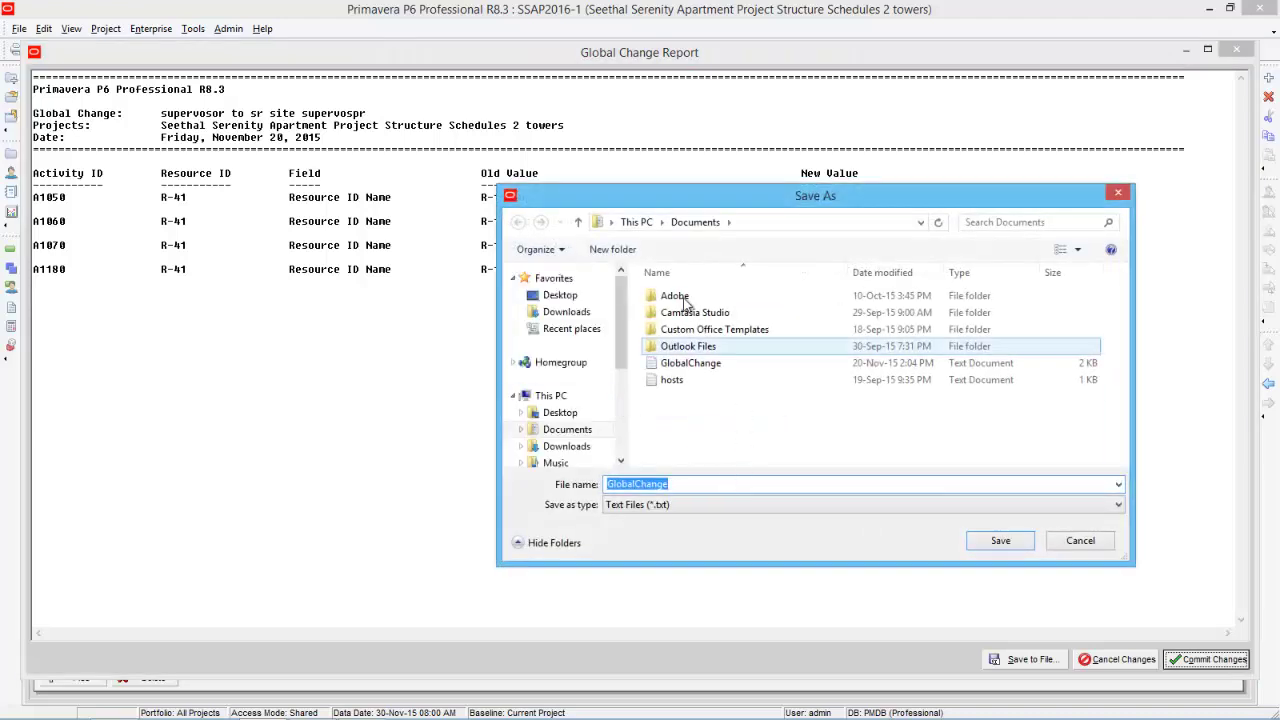
double_click(690, 485)
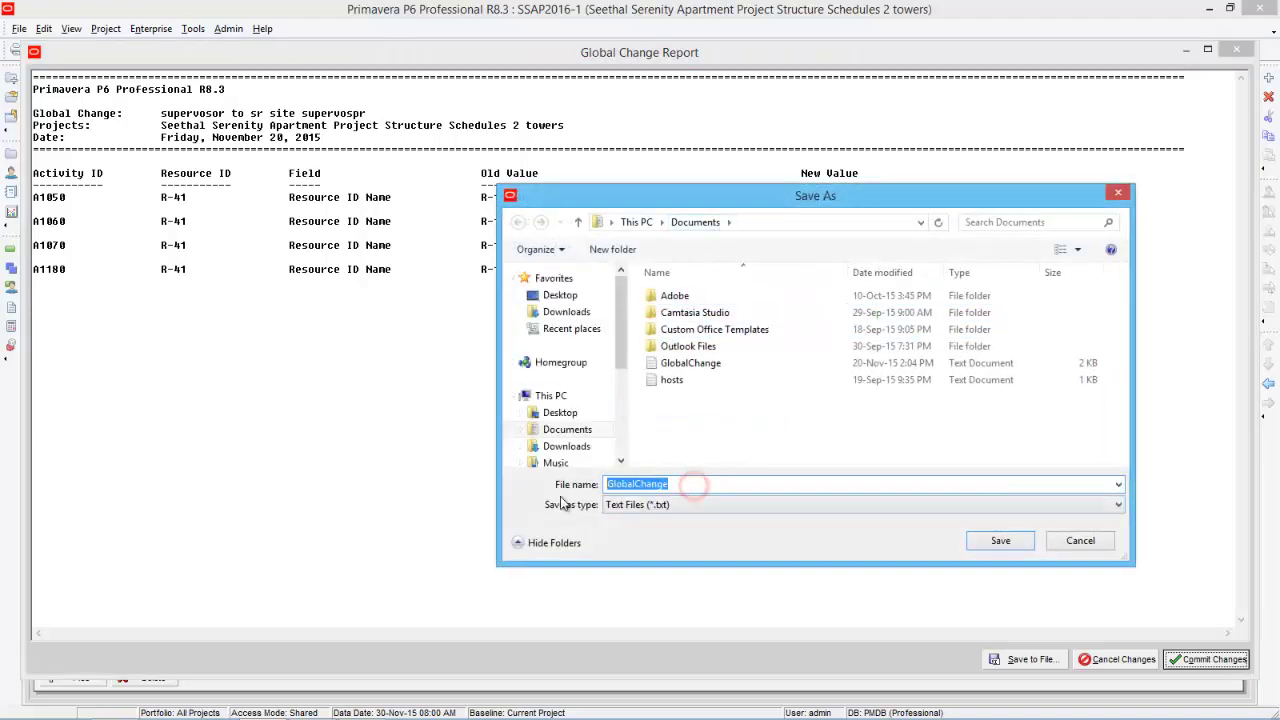
type("s")
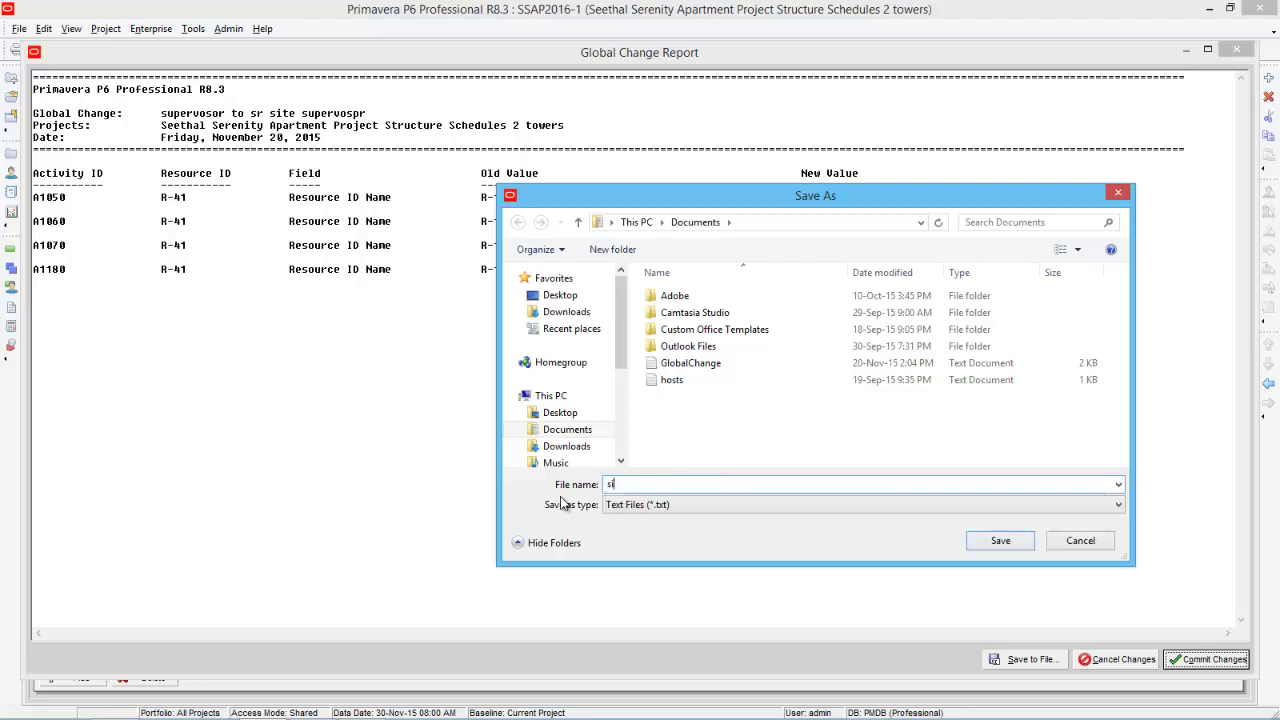
key("BackSpace")
type("s")
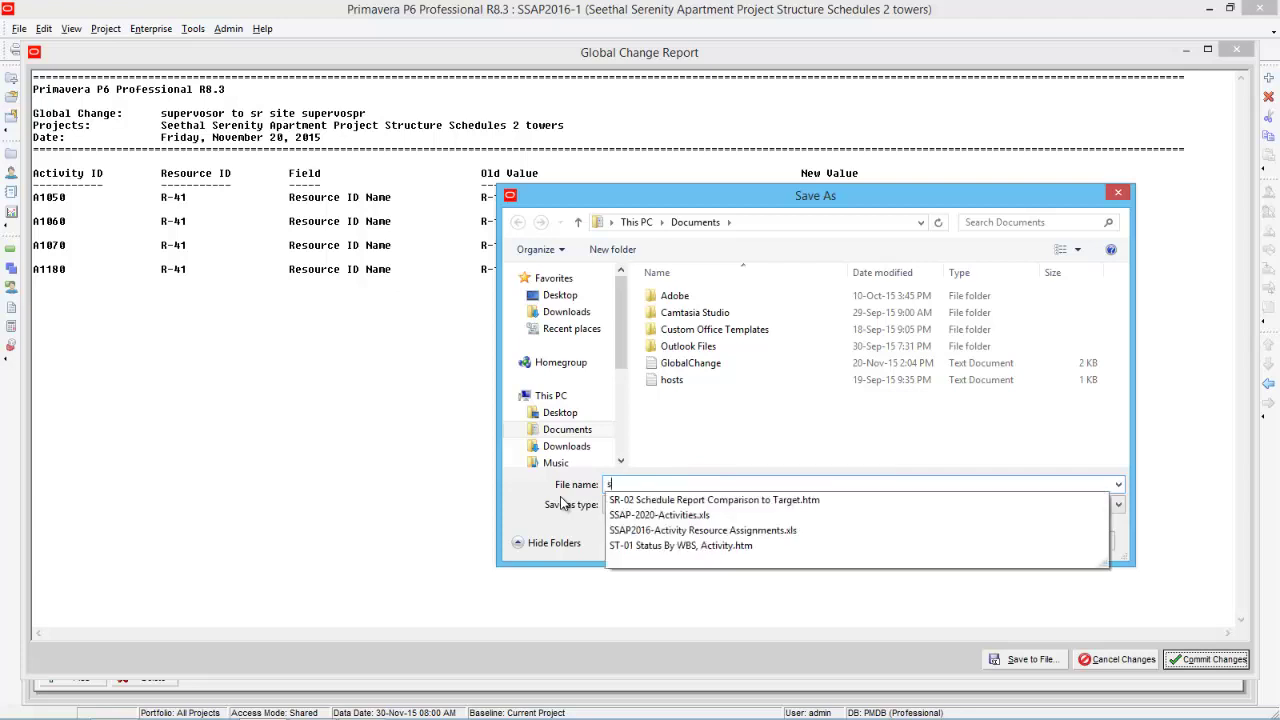
type("upervisor")
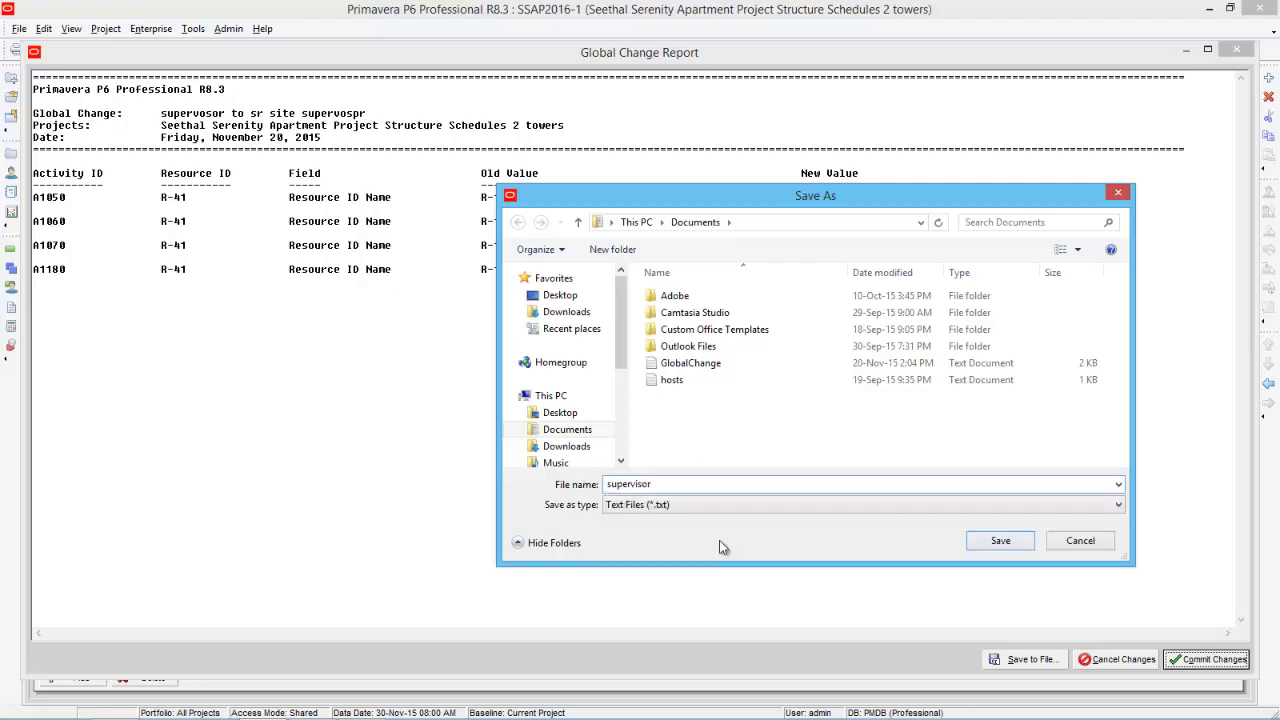
left_click(981, 544)
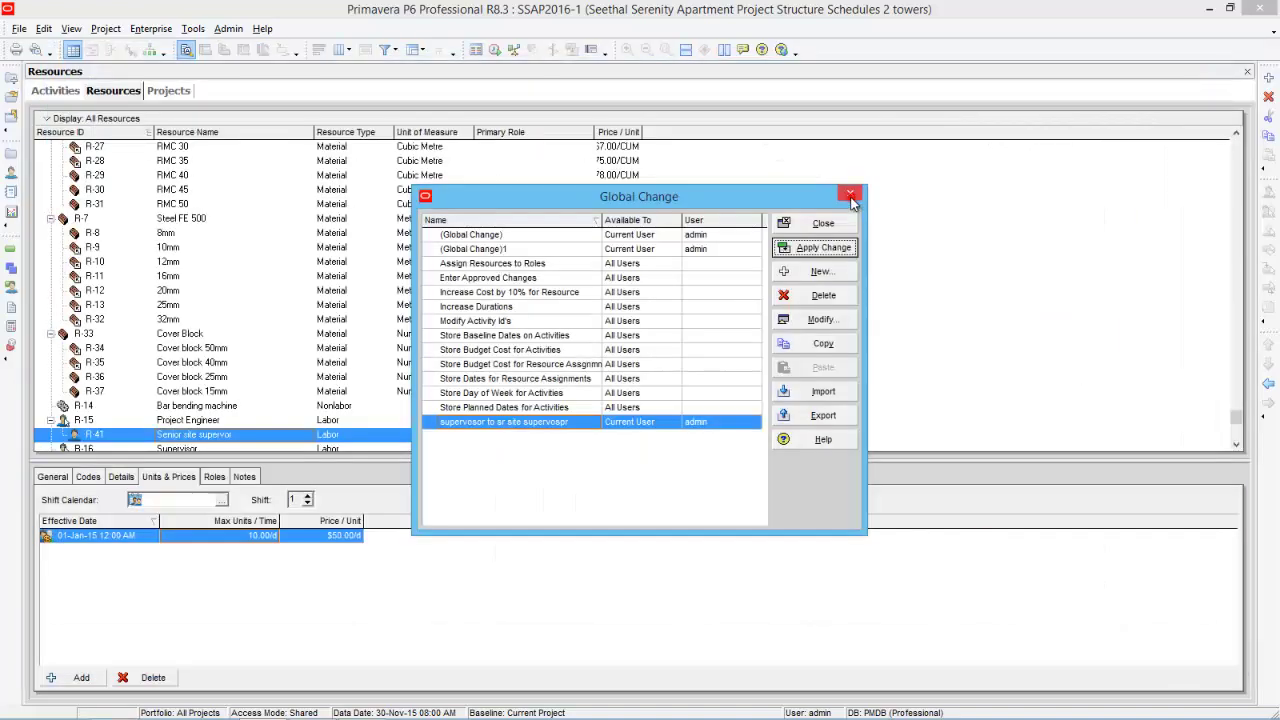
left_click(850, 195)
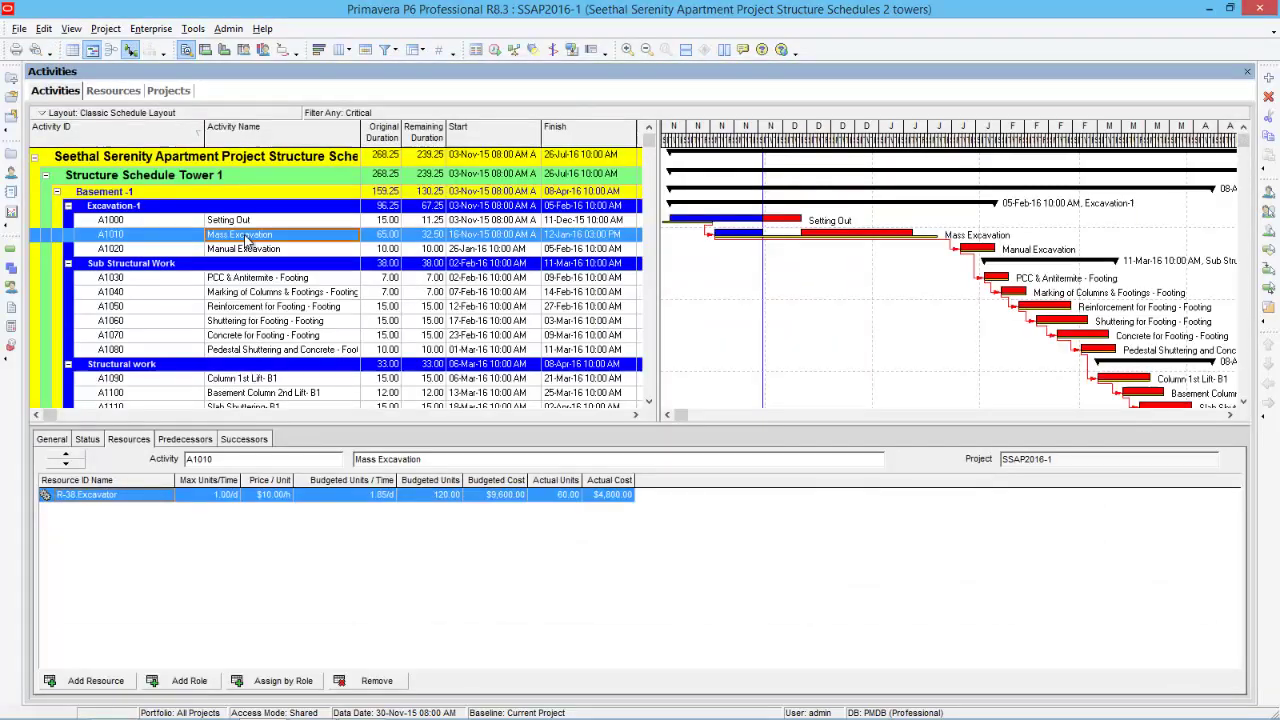
Check the resources assigned to the footing reinforcement, footing shuttering and Column 1st Lift-B1 activities for the replaced supervisor
key("Down")
key("Down")
key("Down")
key("Down")
key("Down")
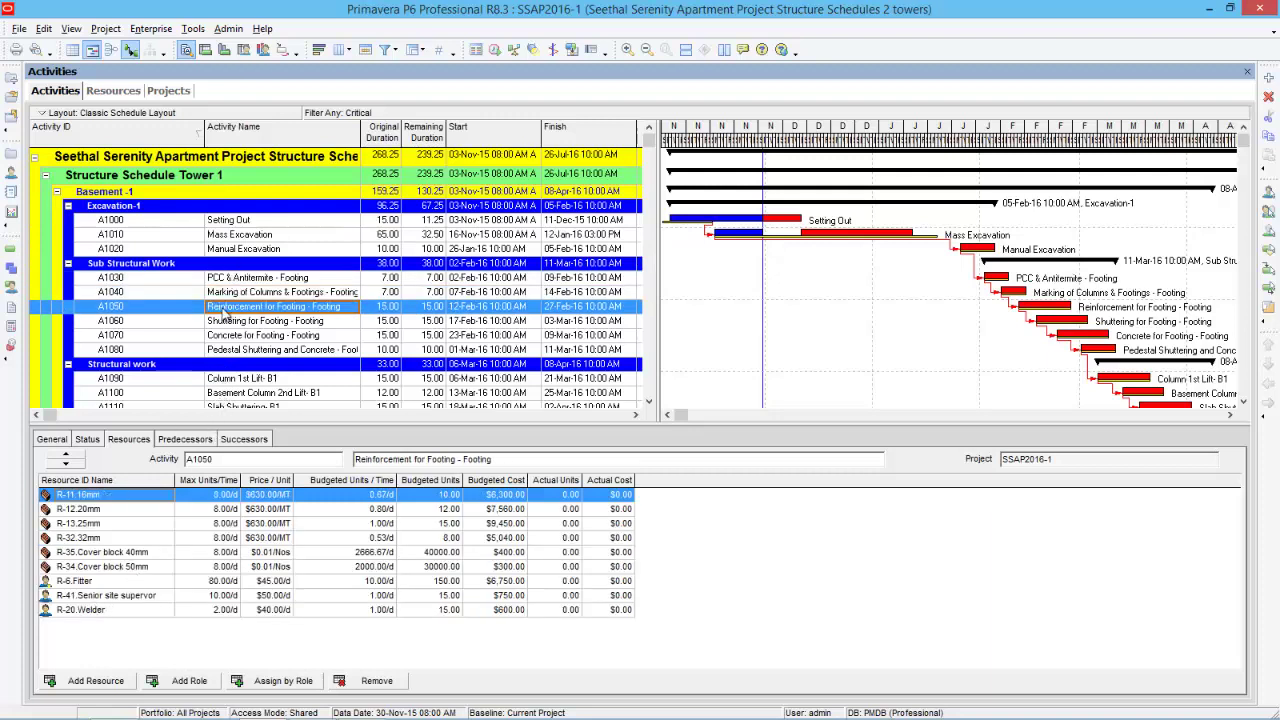
left_click(108, 596)
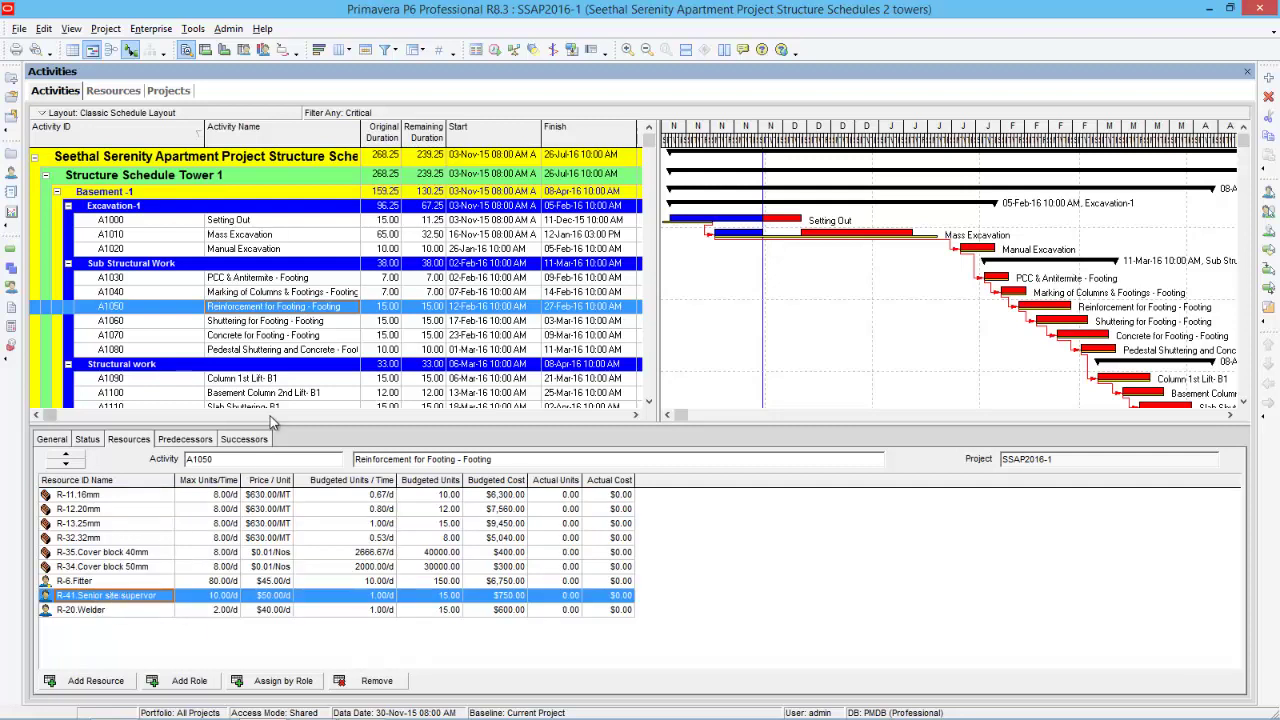
left_click(260, 320)
scroll(258, 330, "down", 2)
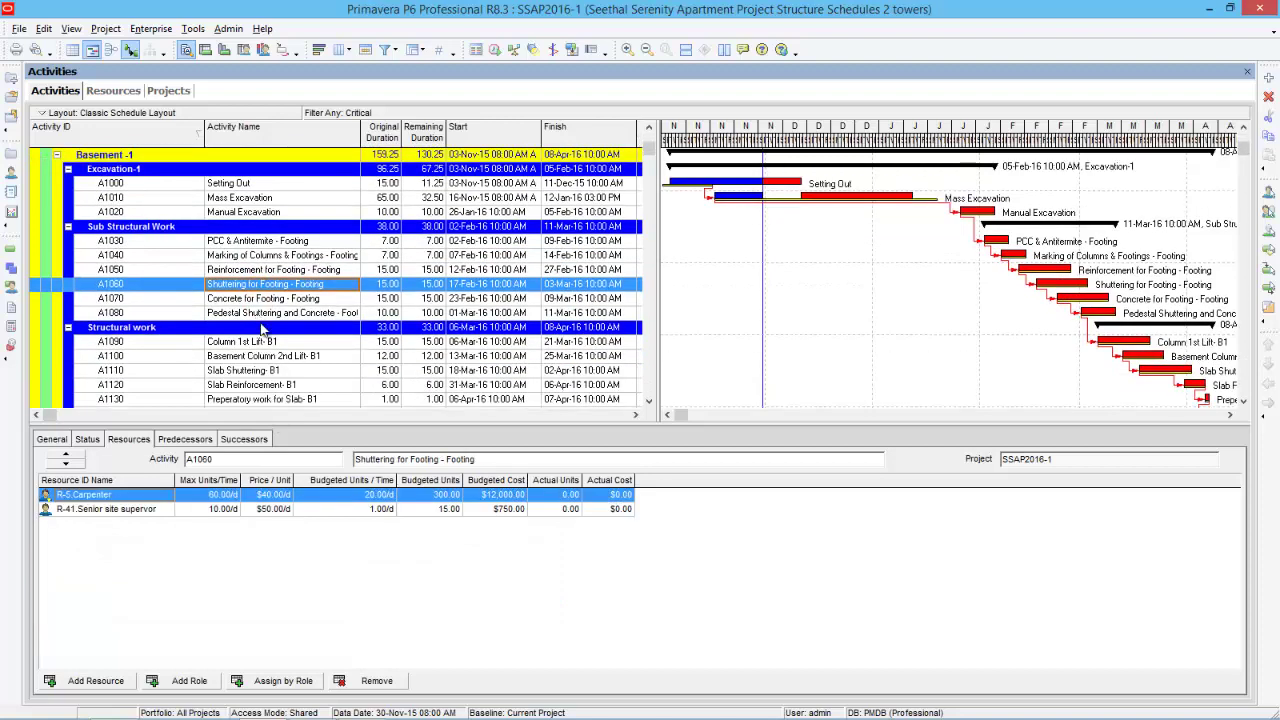
left_click(241, 344)
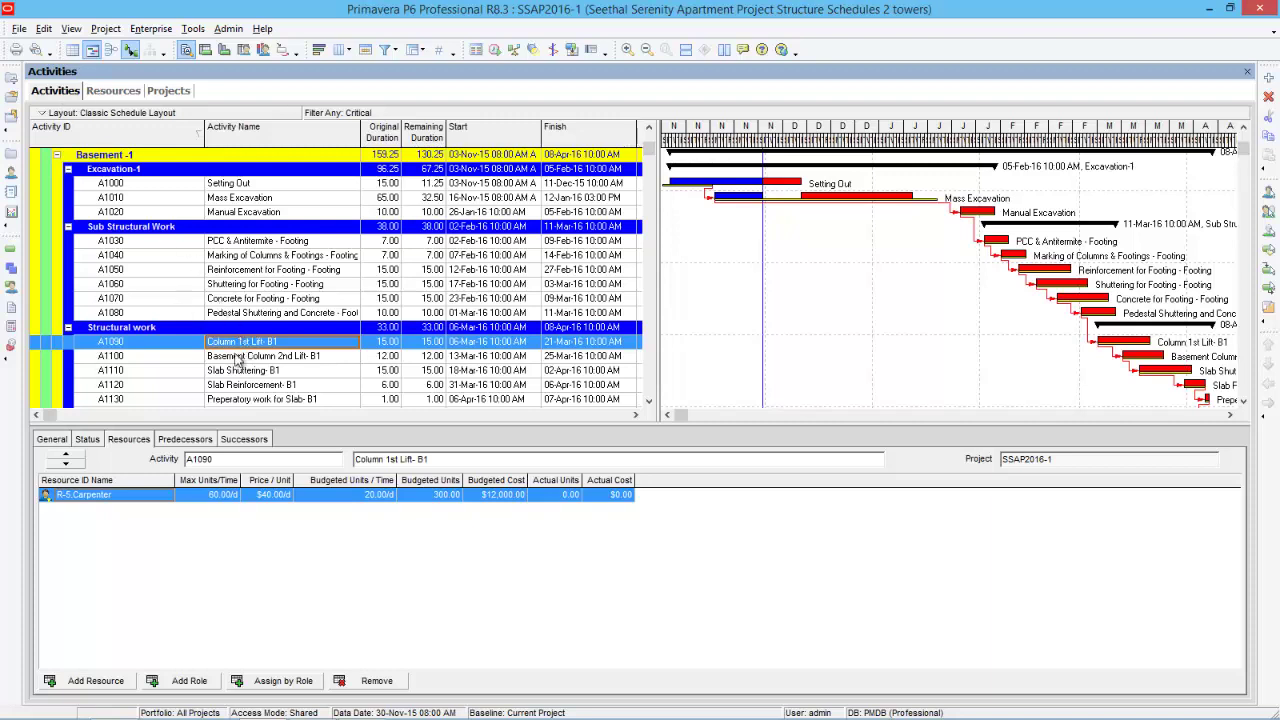
Close the copied project SSAP2016-1
left_click(19, 29)
left_click(45, 64)
left_click(602, 396)
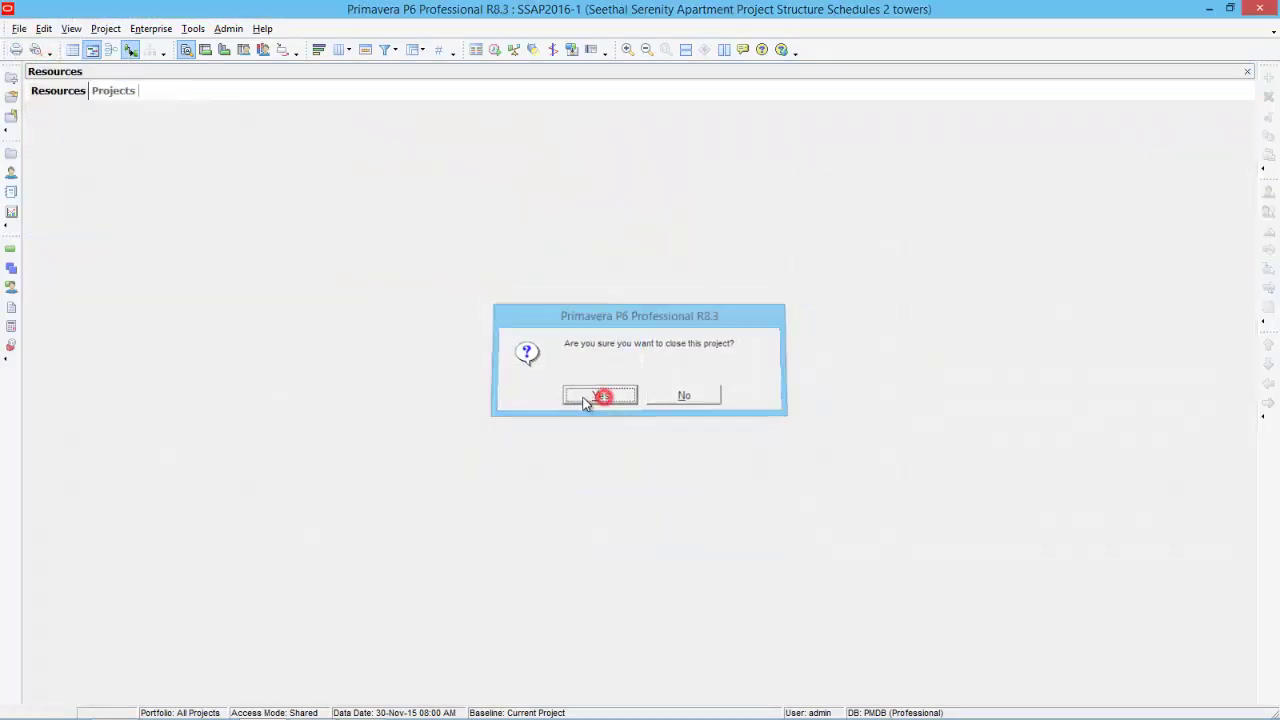
Open the original project SSAP2016 from the project list
left_click(12, 153)
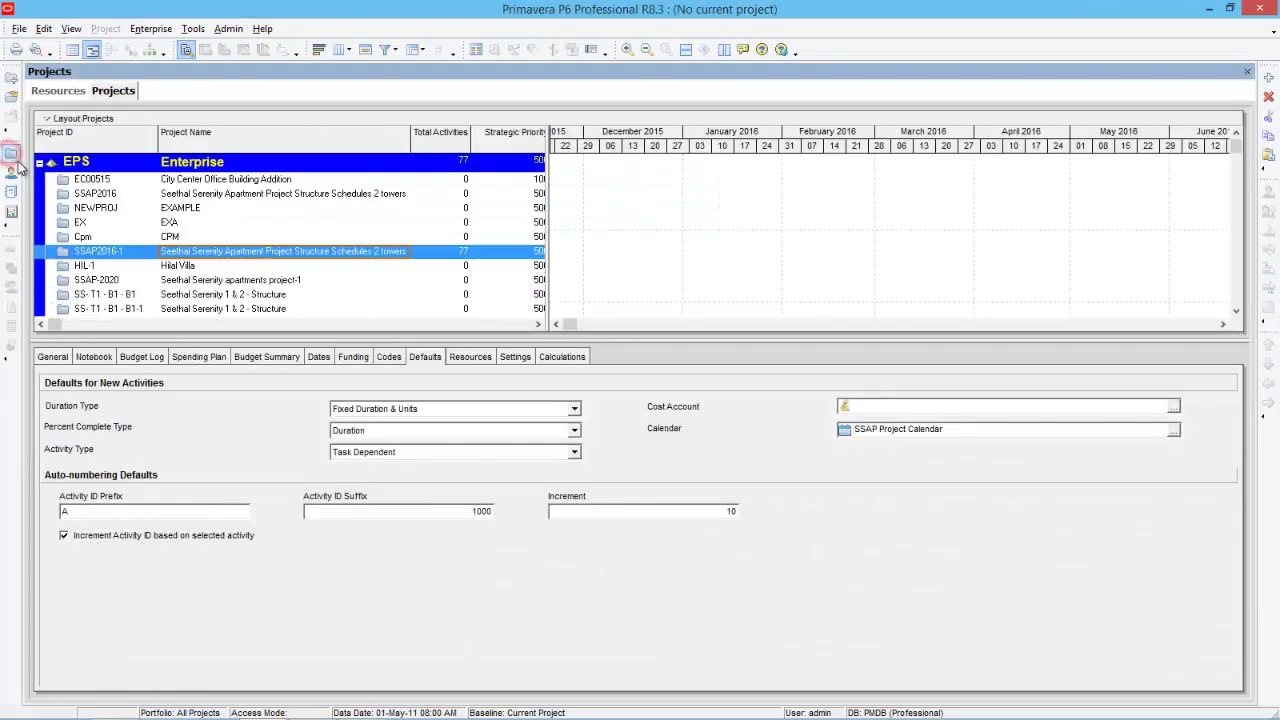
left_click(193, 195)
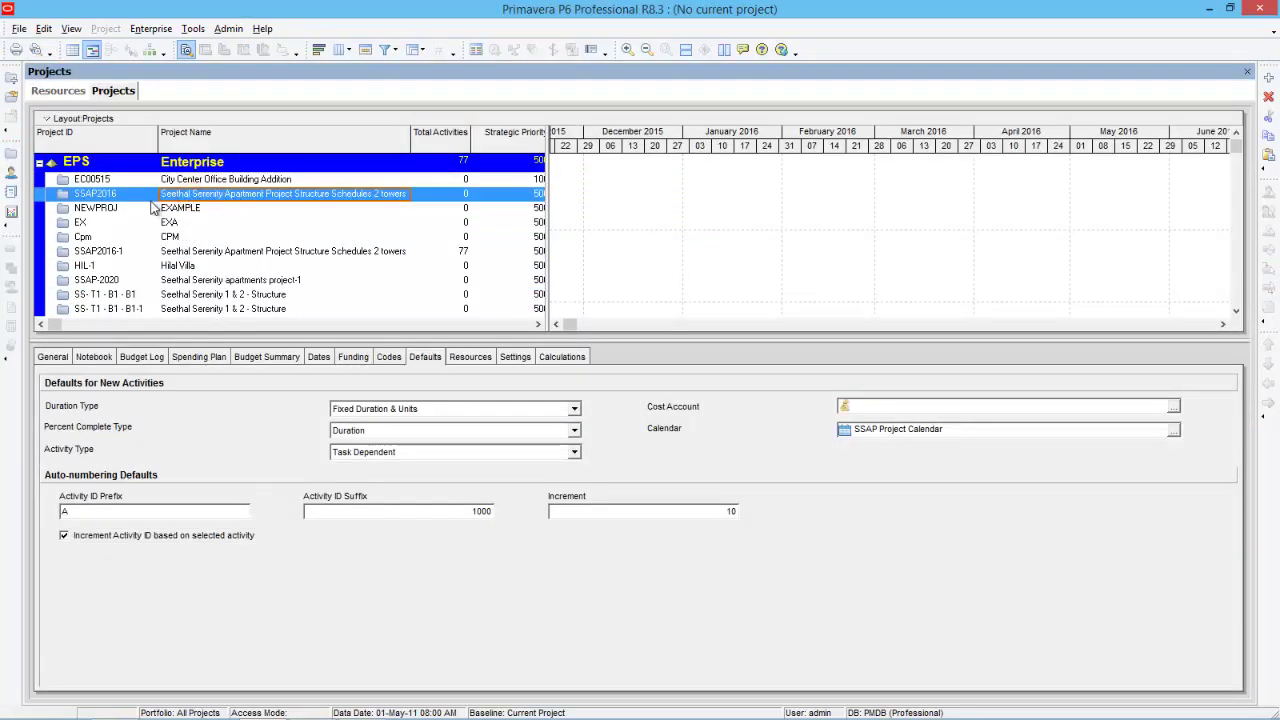
right_click(186, 195)
left_click(229, 203)
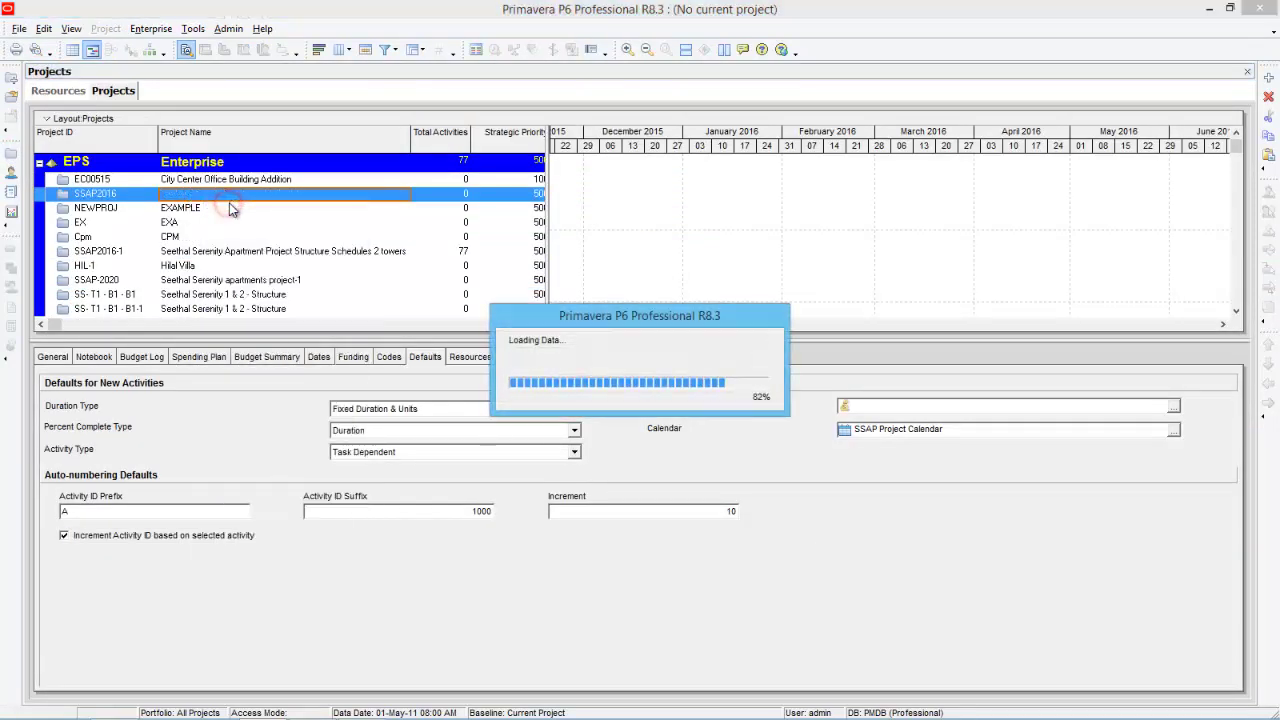